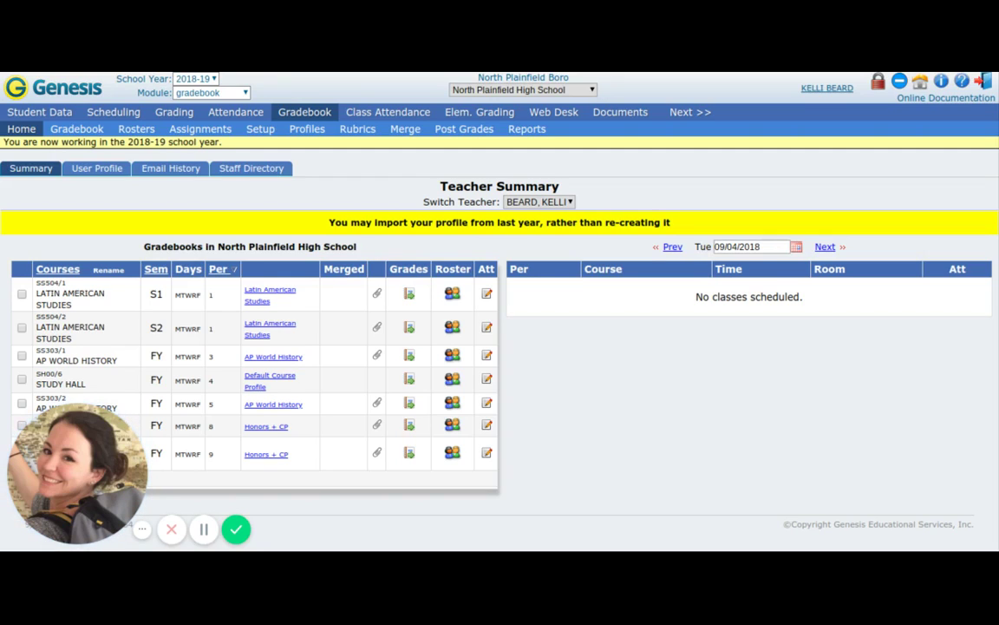
Load the Teacher Summary listing the teacher's 2018-19 course gradebooks.
click(308, 116)
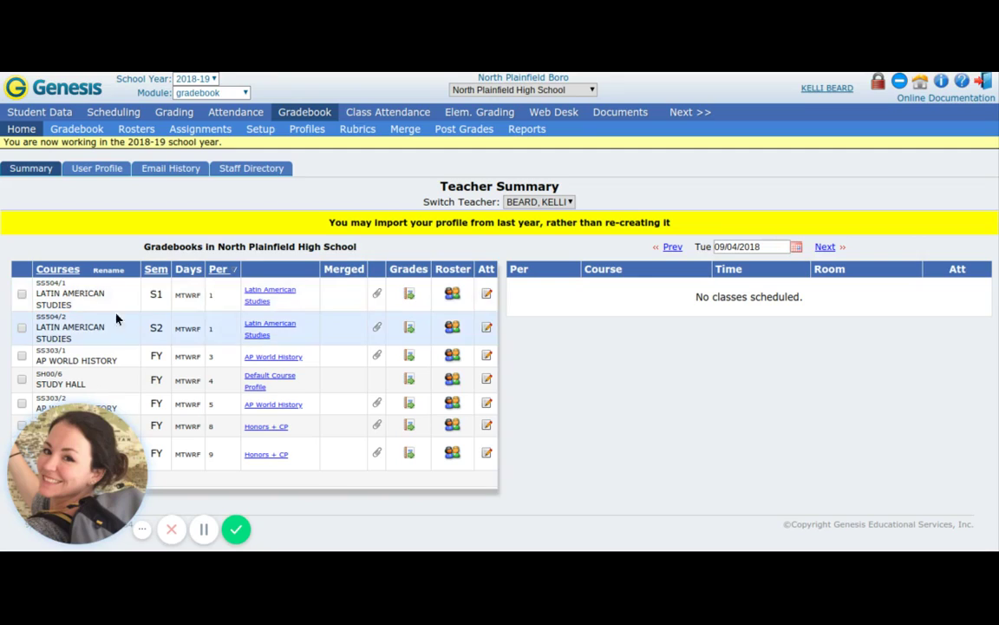
click(375, 298)
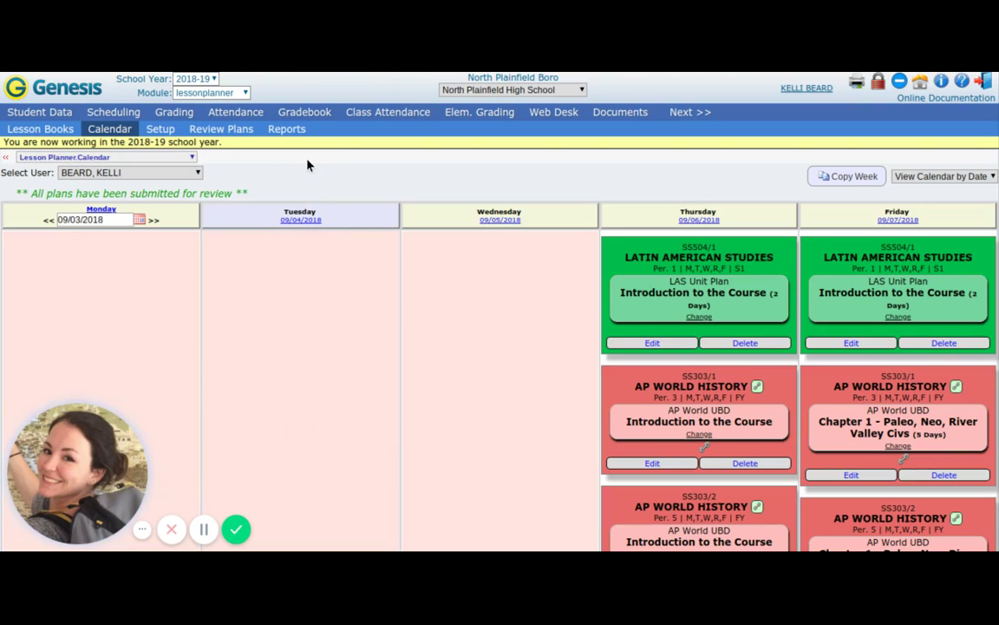
click(288, 115)
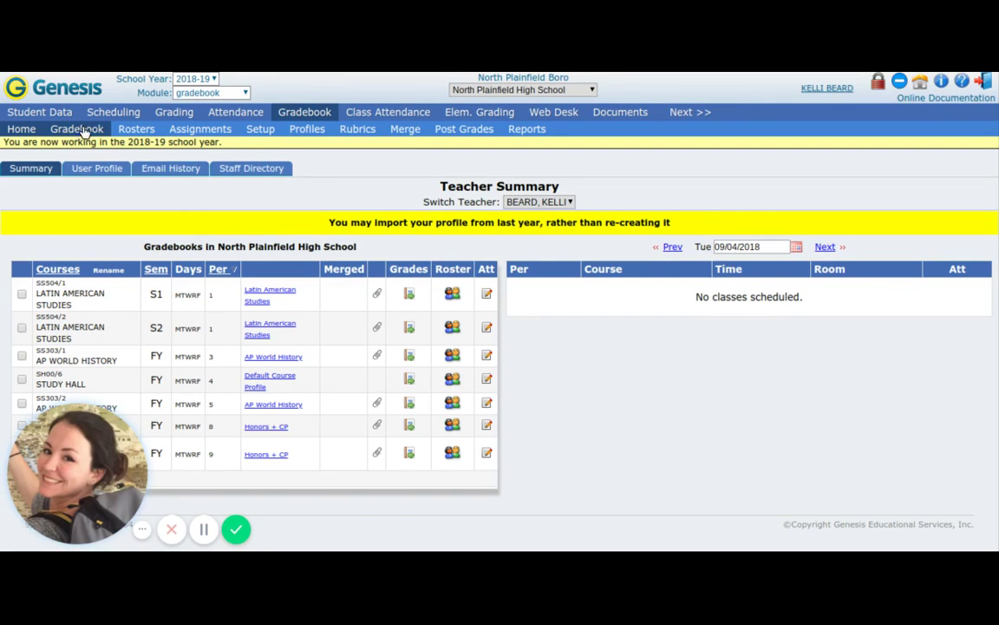
Open the Lesson Book for Latin American Studies S1 via Quick Links, showing week of 09/03/2018.
click(410, 295)
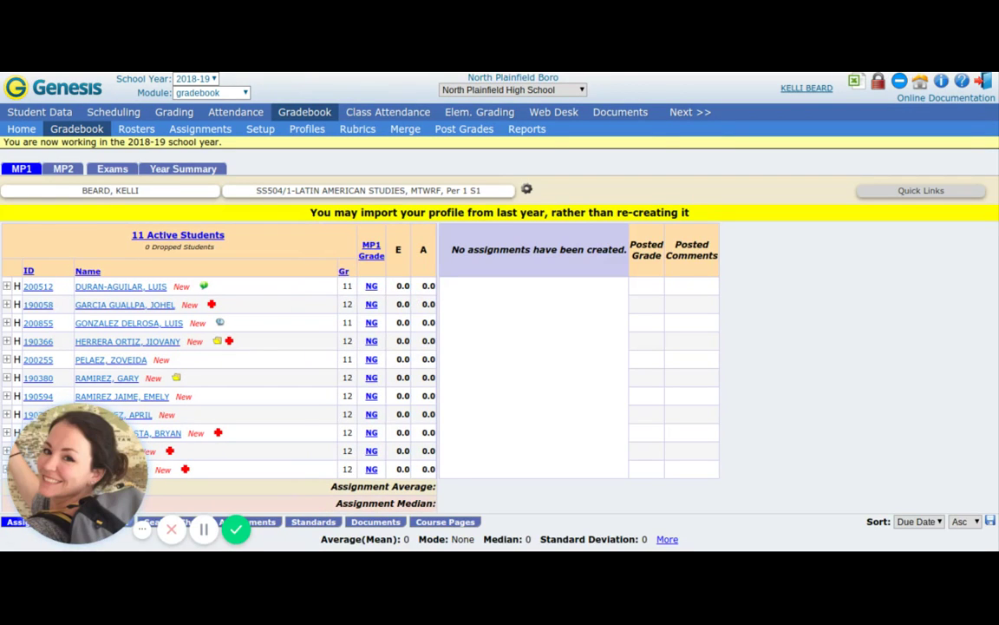
click(878, 193)
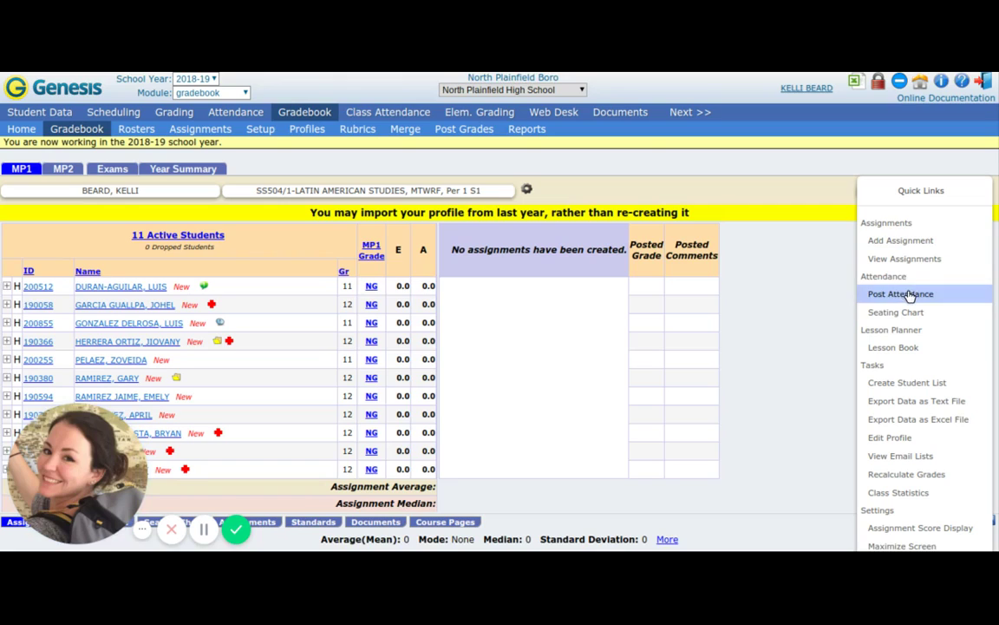
click(920, 351)
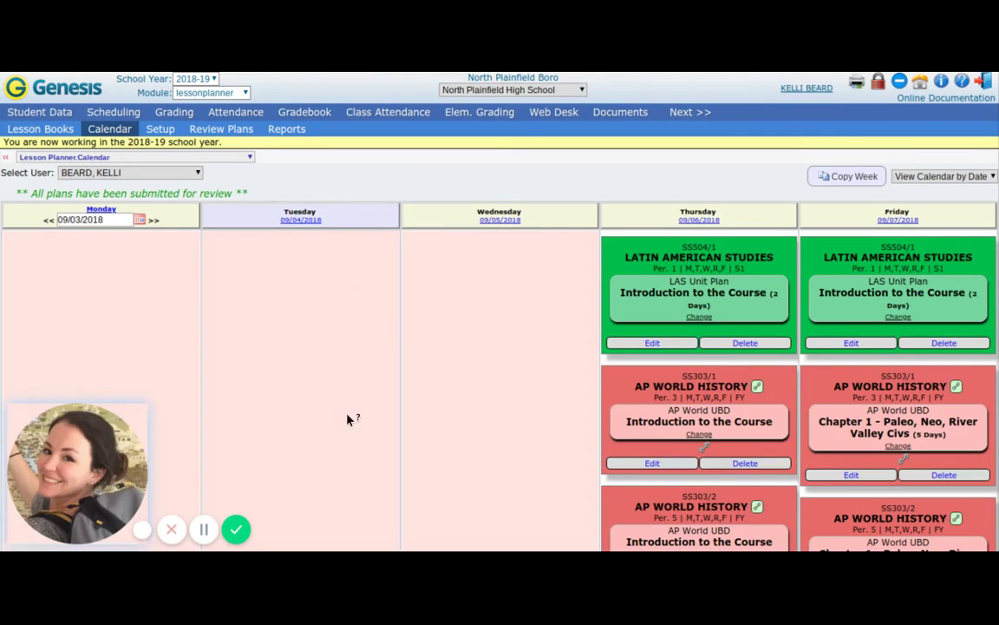
Check the Latin American Studies S1 roster of 11 active students, then return to the Teacher Summary.
click(323, 114)
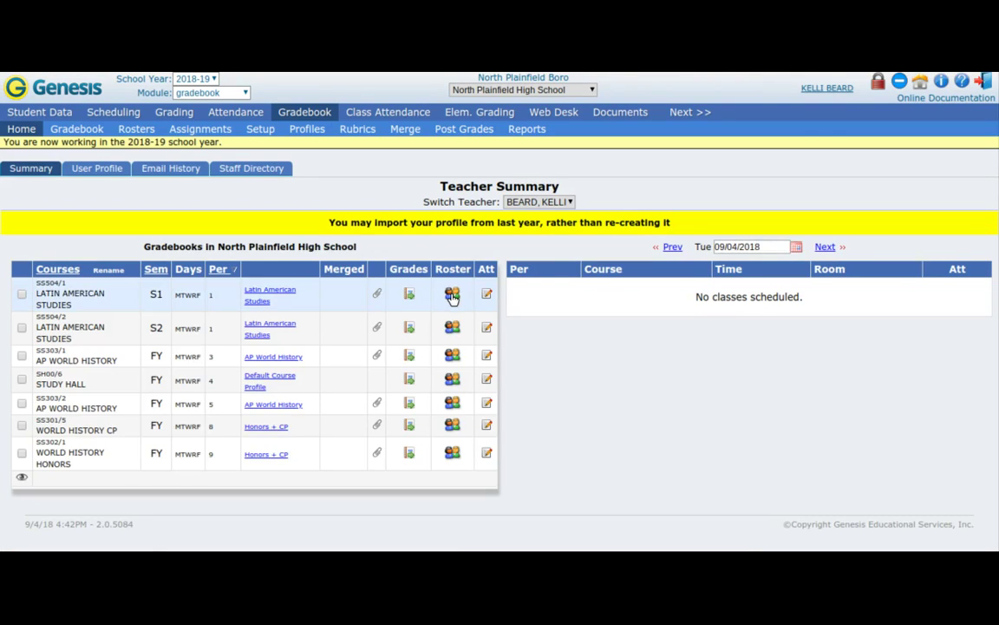
click(452, 296)
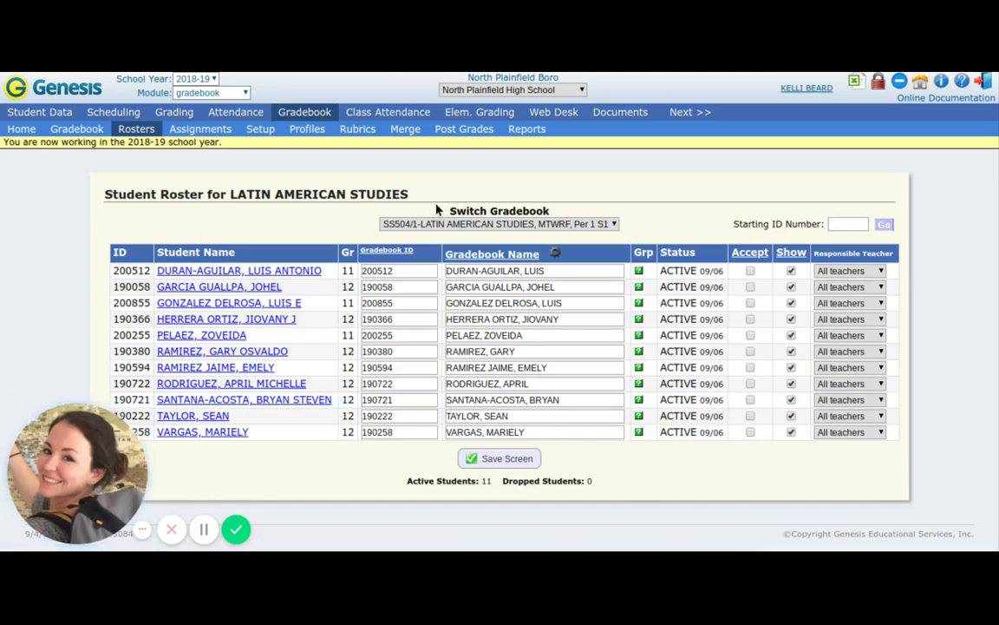
click(307, 113)
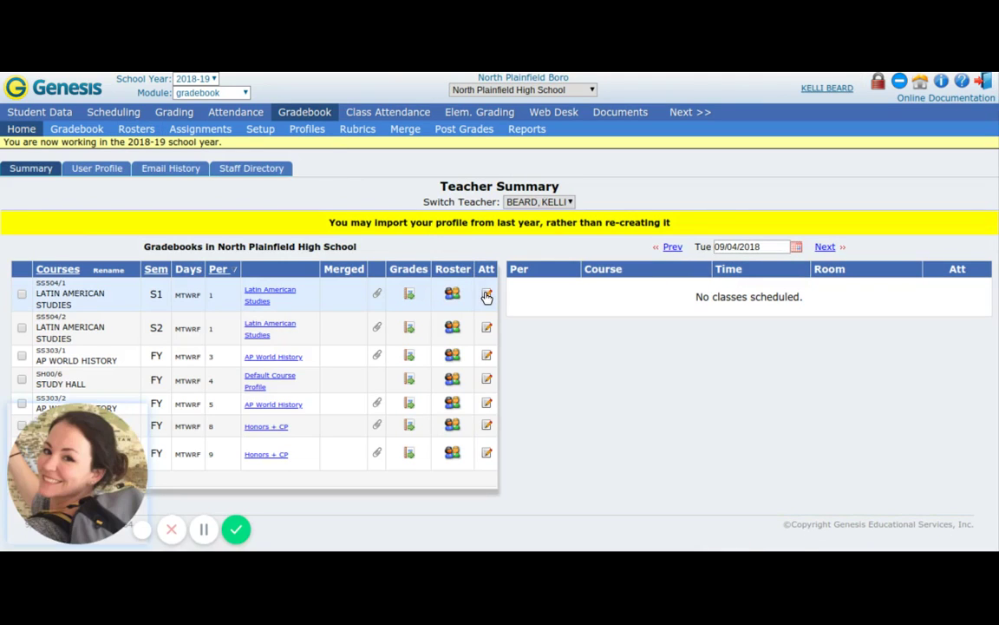
Show Latin American Studies S1 attendance for 09/07/2018, leaving all 11 students Present.
click(486, 294)
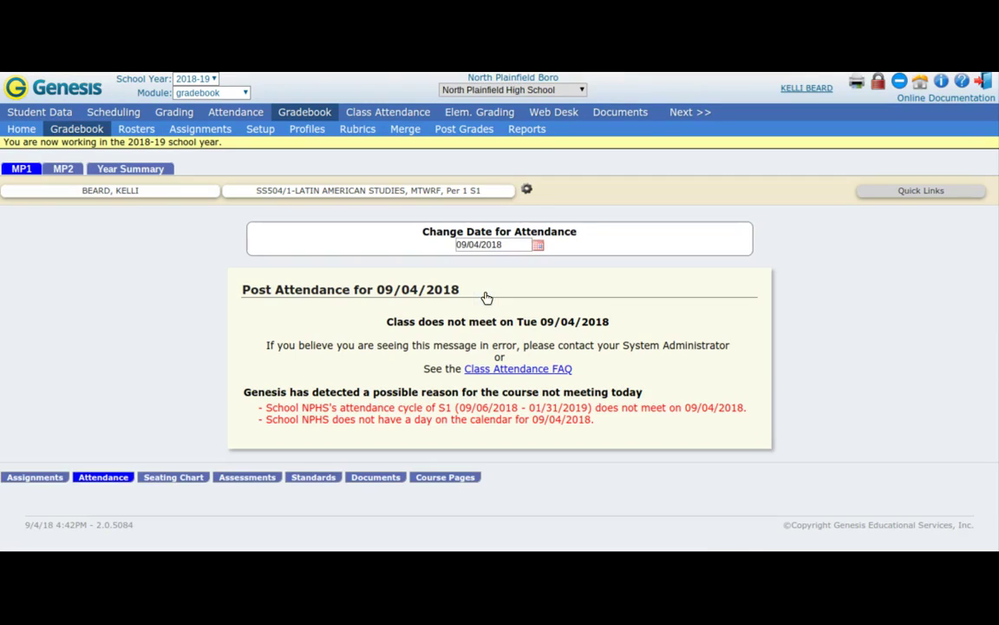
click(537, 244)
click(605, 332)
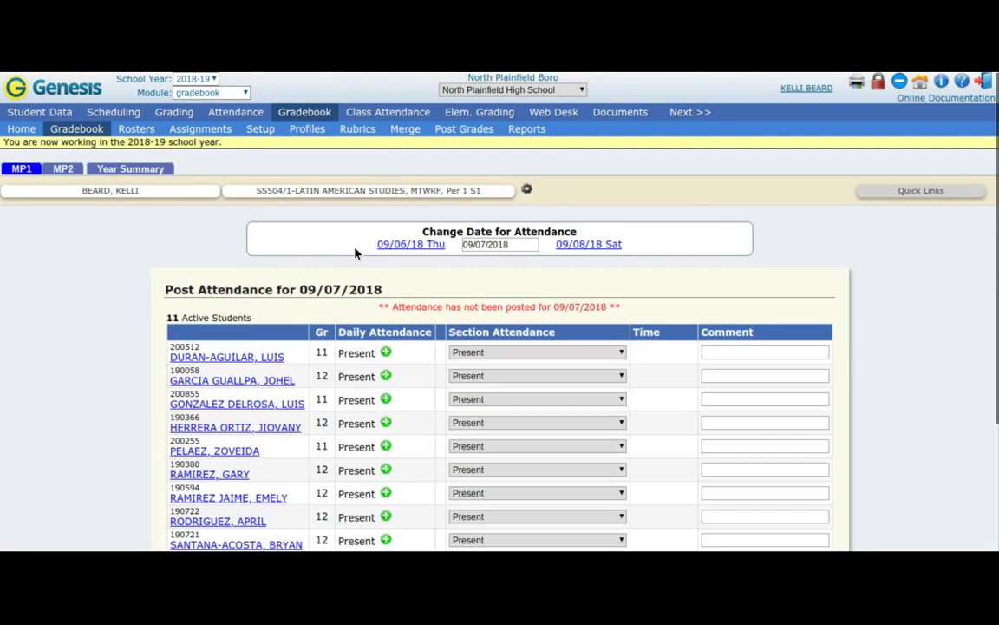
scroll(357, 252, down, 2)
scroll(357, 252, down, 2)
scroll(356, 252, up, 1)
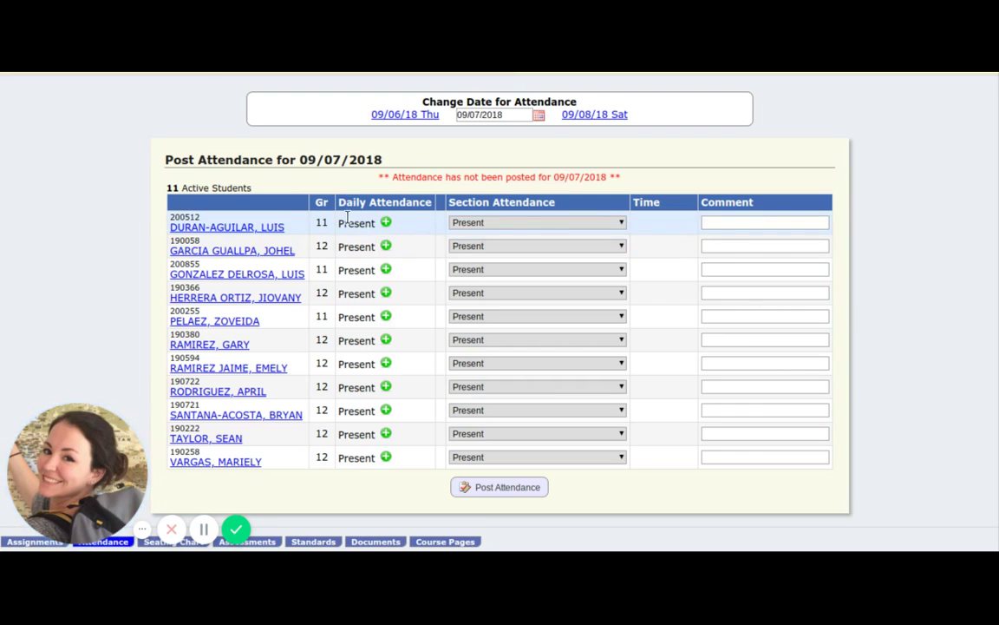
click(485, 225)
click(620, 223)
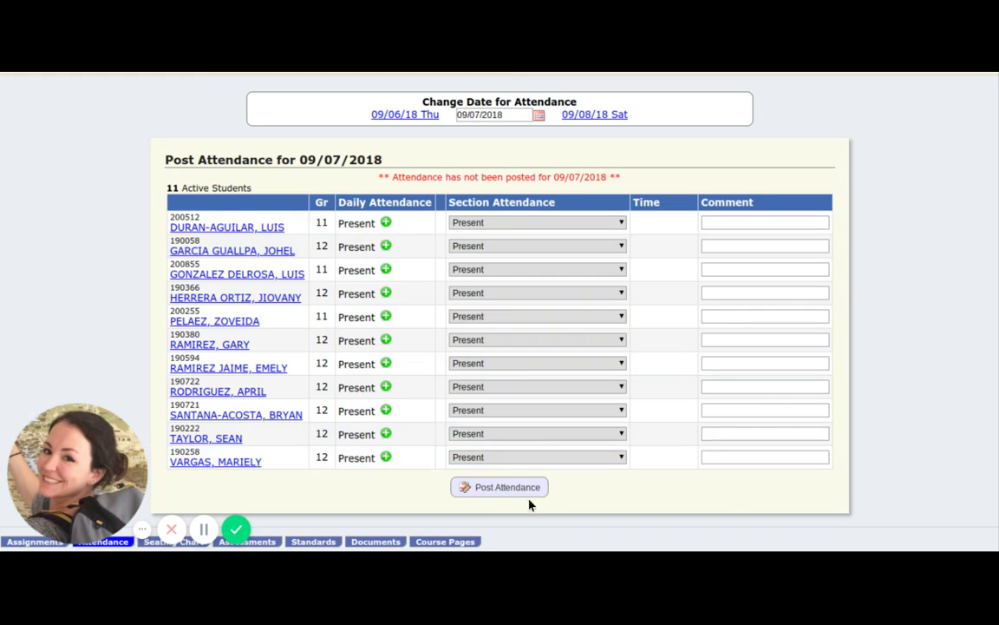
scroll(494, 490, up, 3)
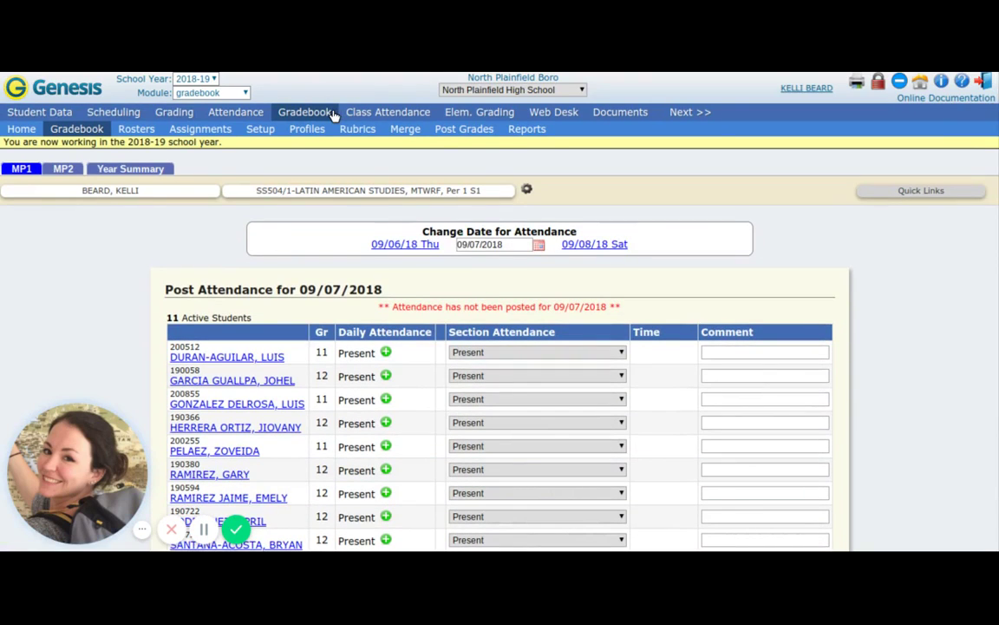
Save the gradebook setup on the User Profile page and go back to the Teacher Summary.
click(332, 115)
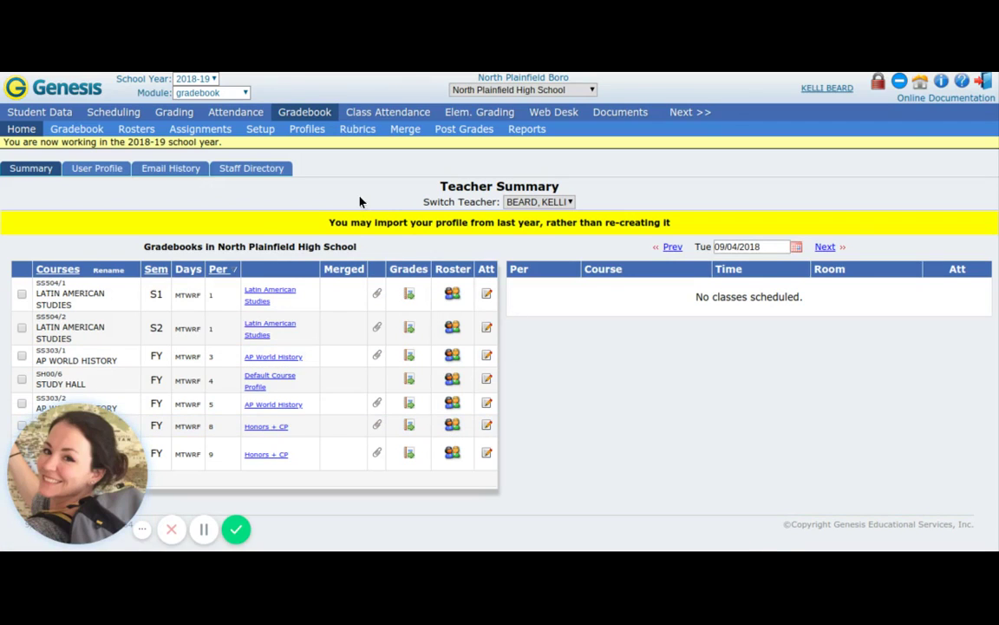
click(78, 129)
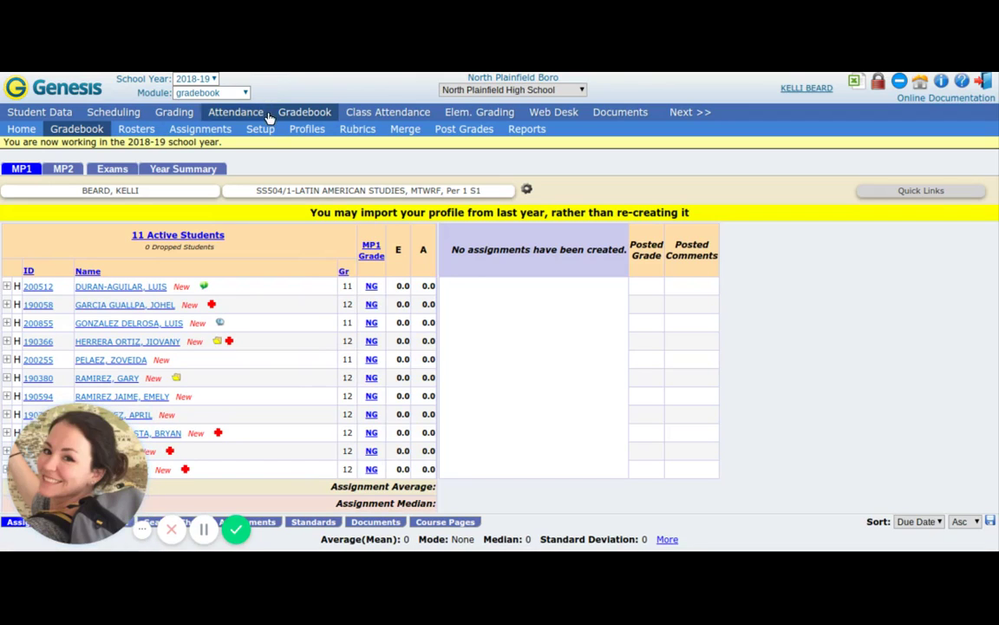
click(21, 130)
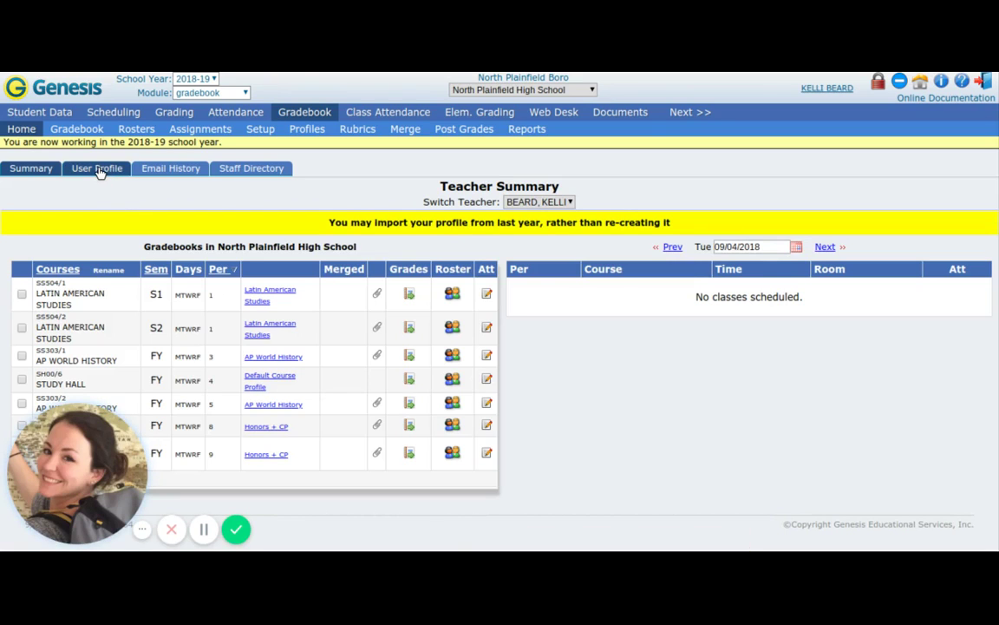
click(98, 169)
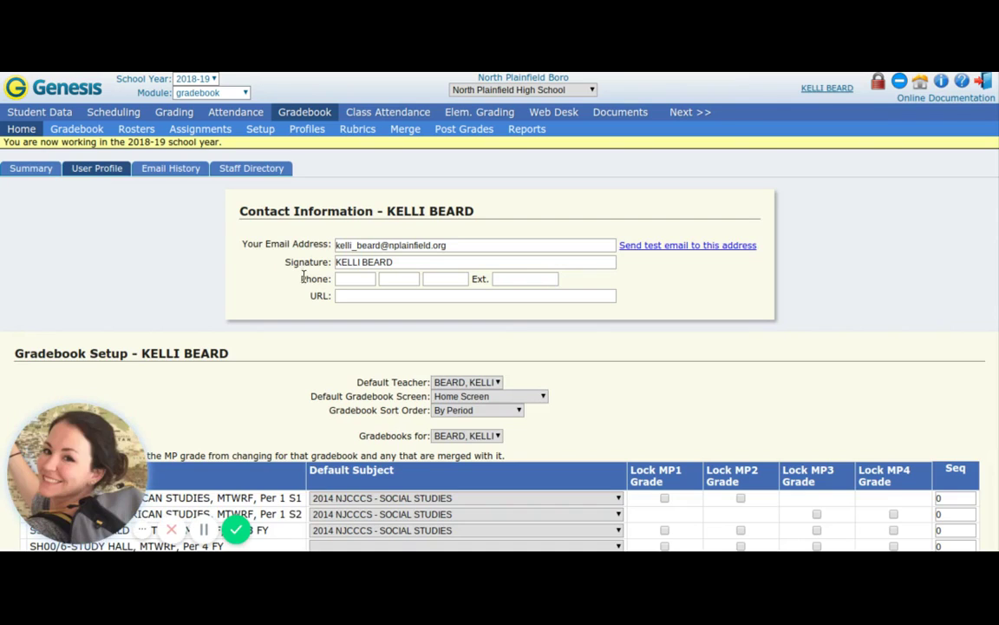
scroll(277, 339, down, 2)
scroll(277, 339, down, 1)
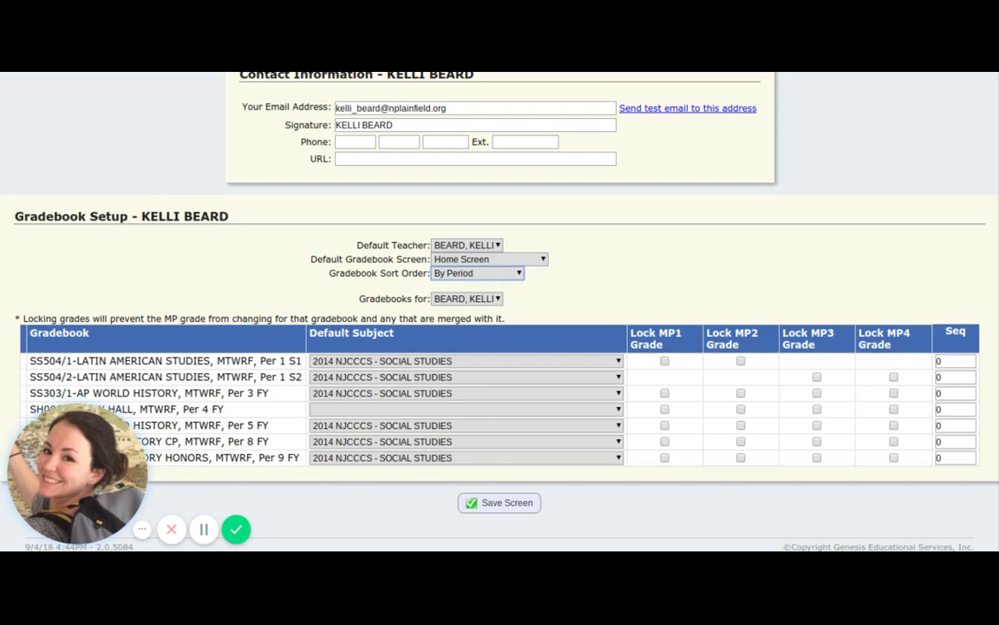
click(493, 505)
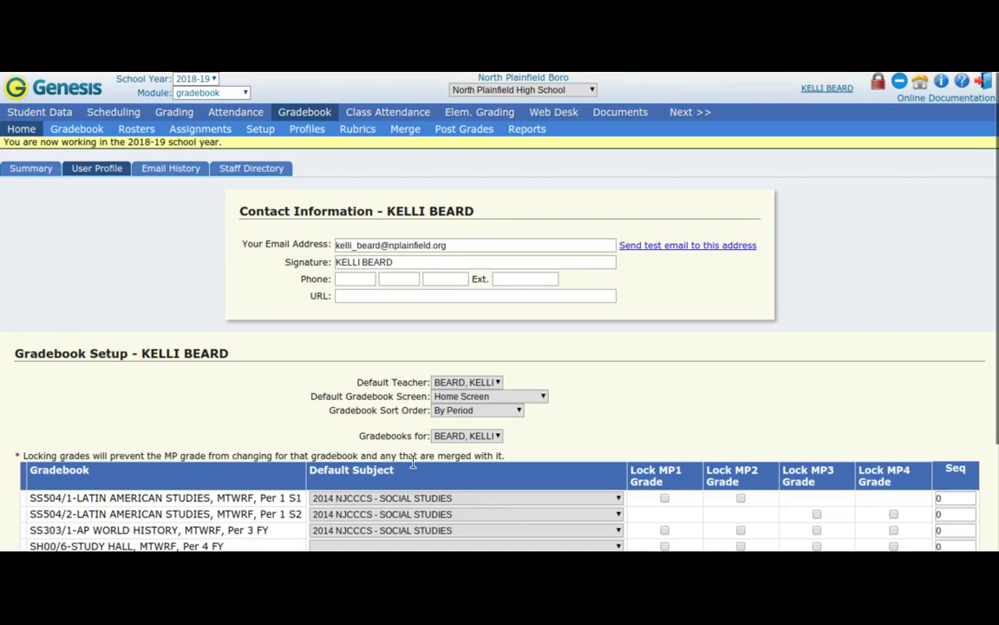
click(298, 113)
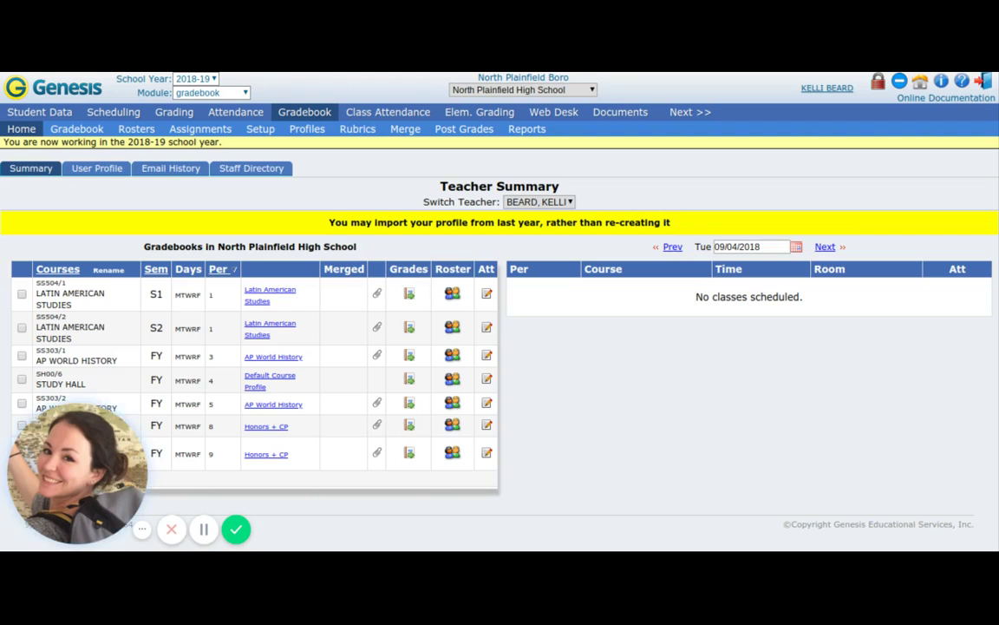
Show the 2018-19 Teacher Profiles list with its four grading profiles.
click(308, 130)
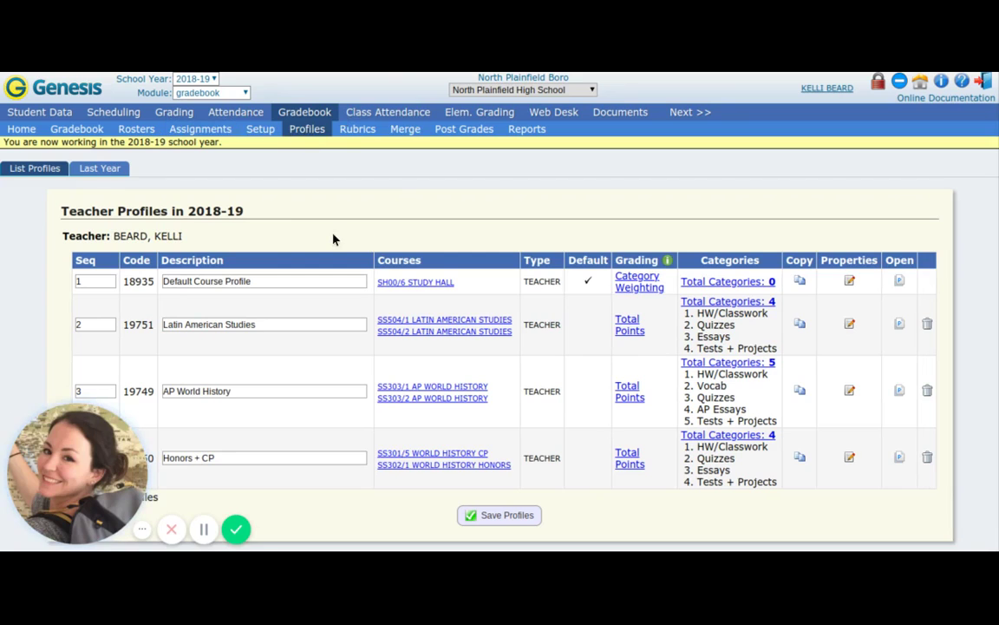
scroll(333, 239, down, 1)
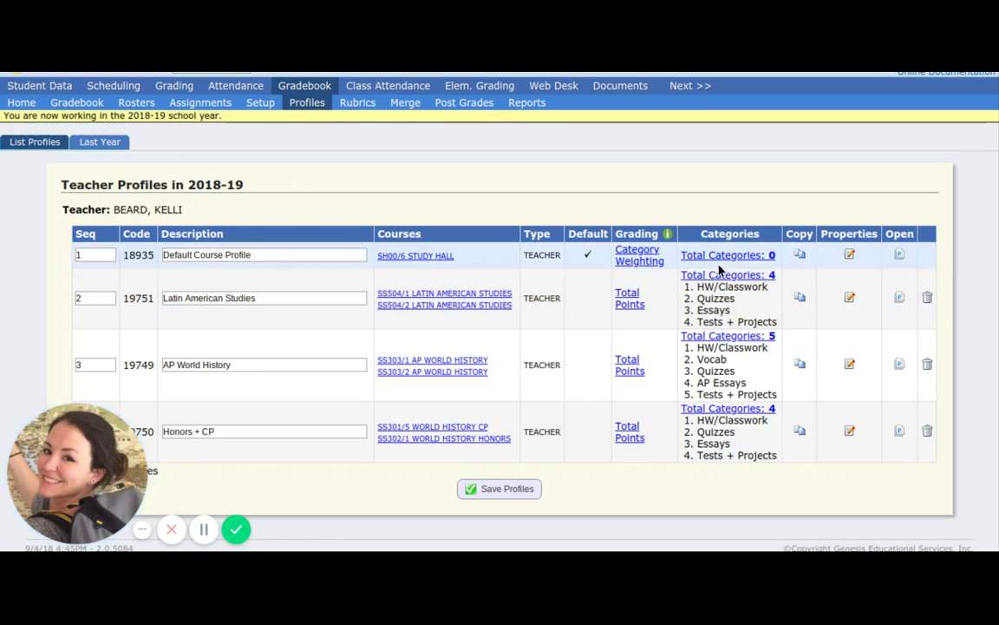
Duplicate the Default Course Profile and rename the copy 'TEST TEST TEST'.
click(799, 257)
scroll(386, 216, down, 2)
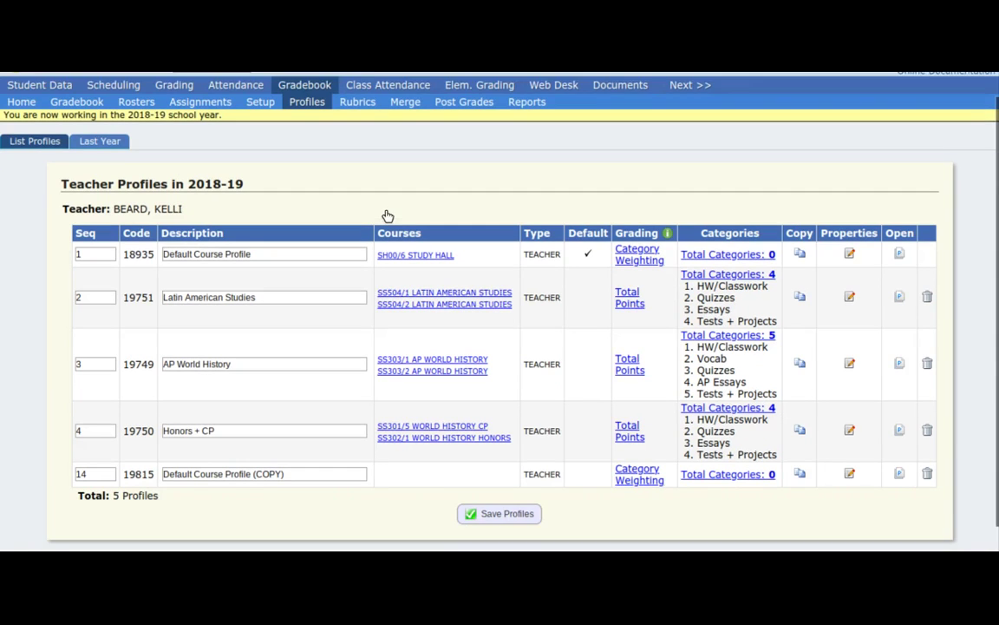
click(299, 447)
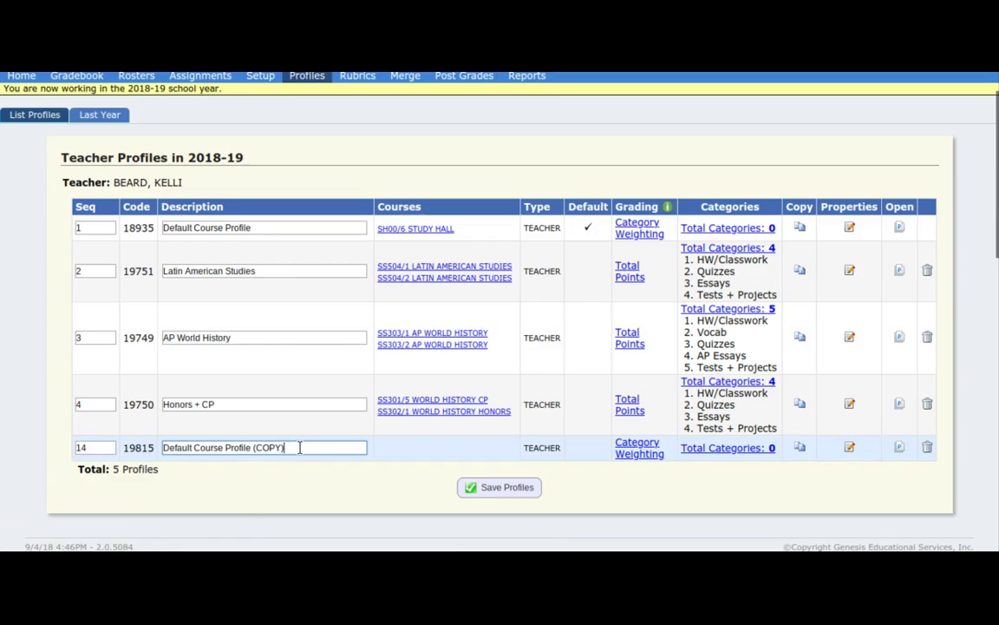
triple_click(300, 447)
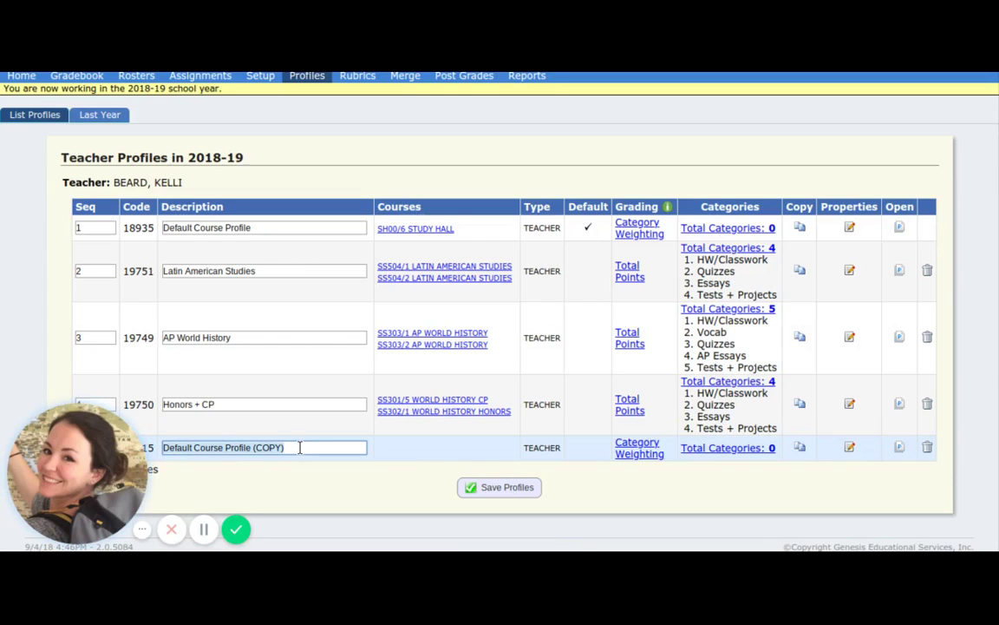
text(TEST TEST TEST)
click(383, 467)
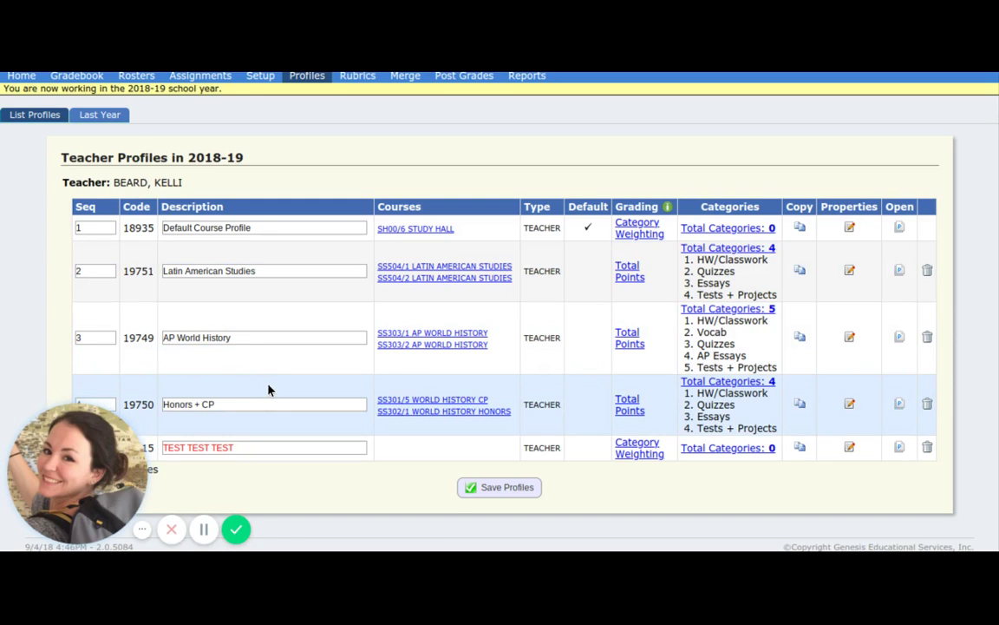
scroll(269, 391, up, 1)
scroll(269, 390, up, 2)
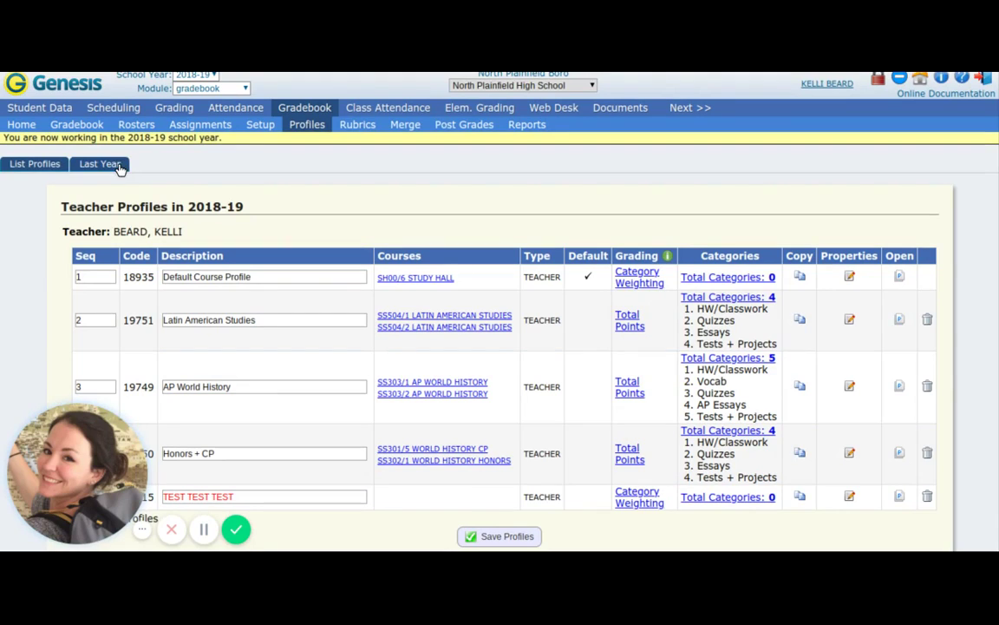
click(476, 536)
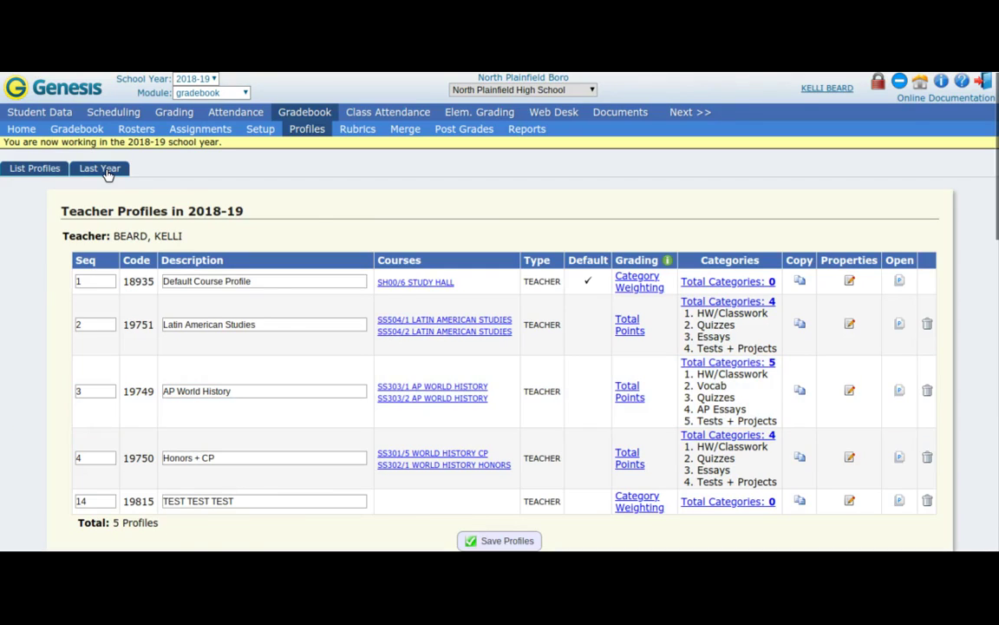
click(107, 171)
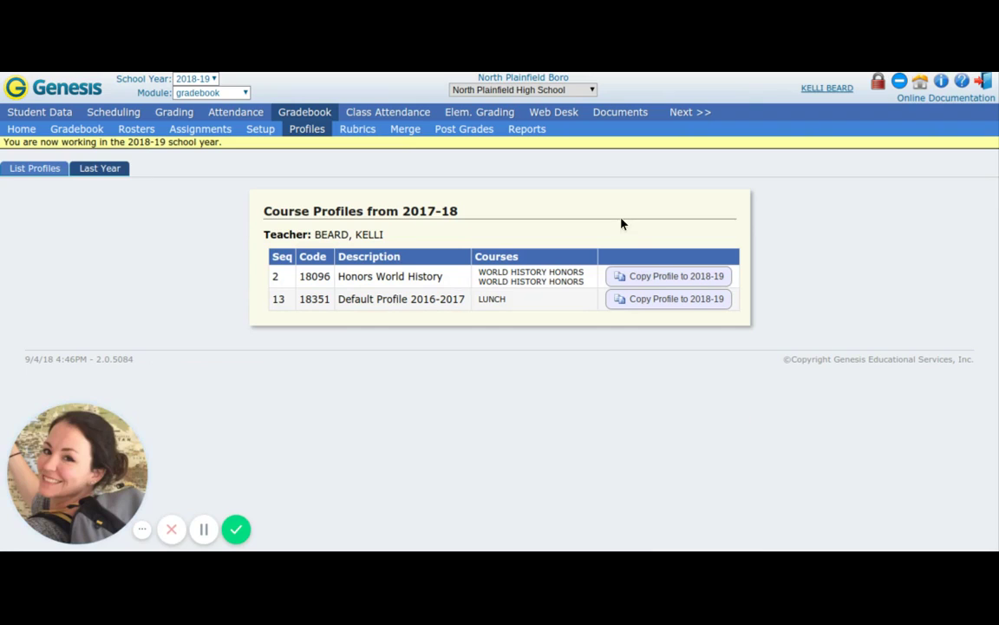
click(31, 170)
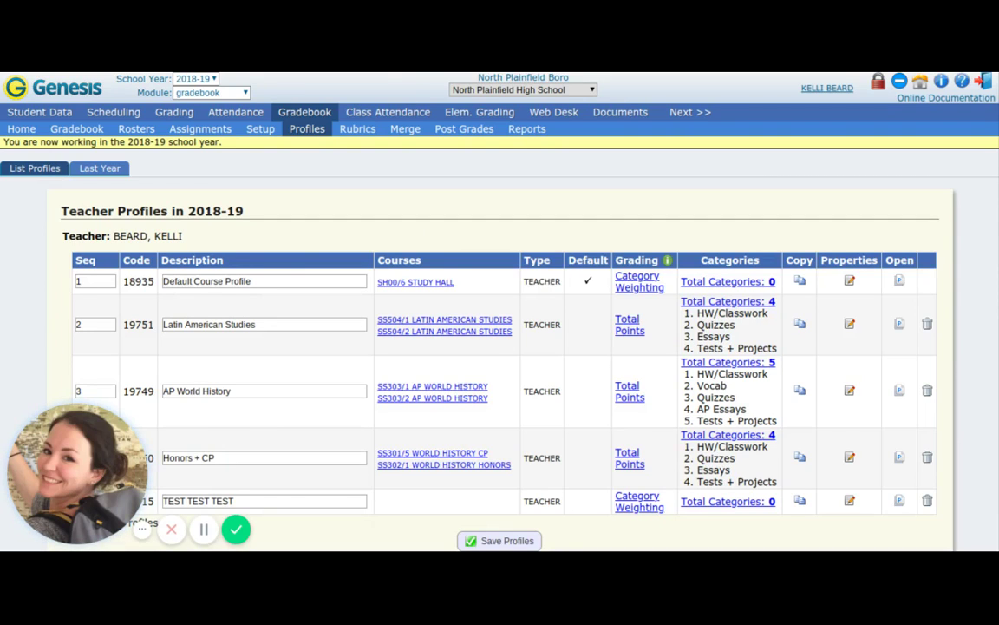
scroll(500, 304, down, 1)
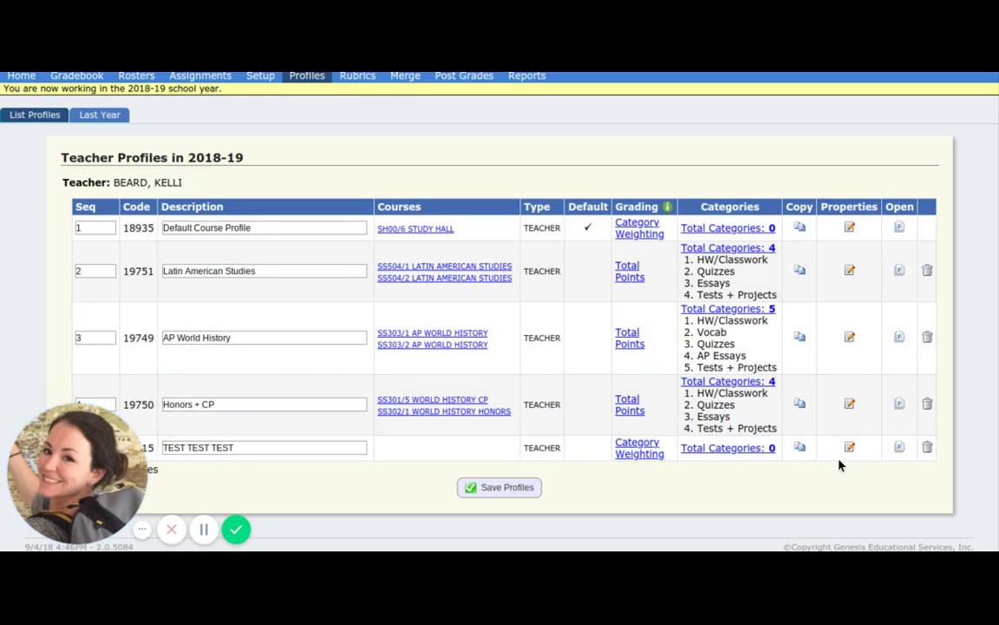
In the TEST TEST TEST profile, calculate marking period grades by Total Points and show IEP icons.
click(900, 449)
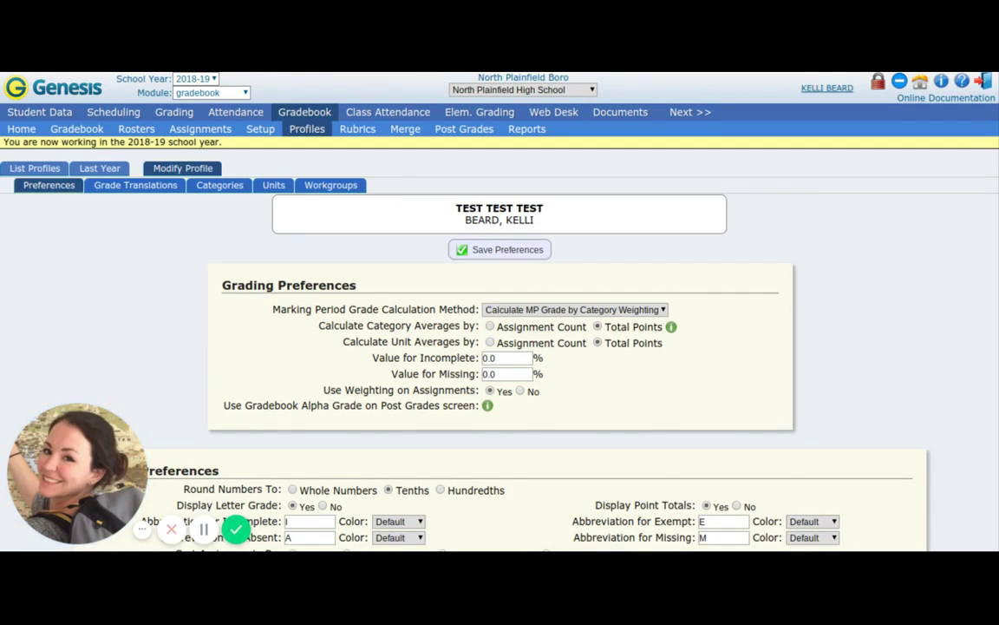
scroll(672, 246, down, 2)
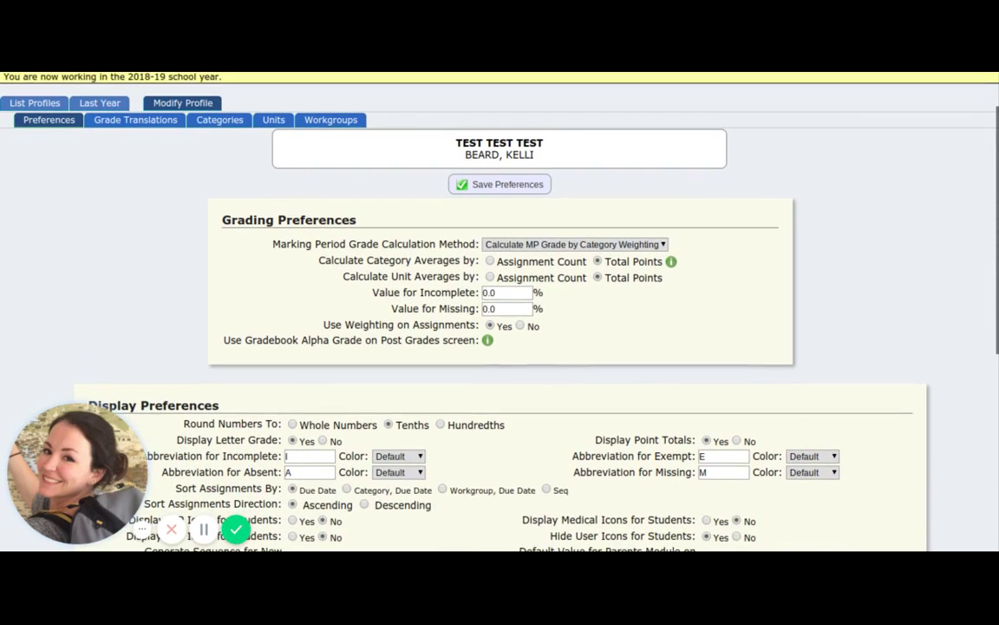
click(593, 243)
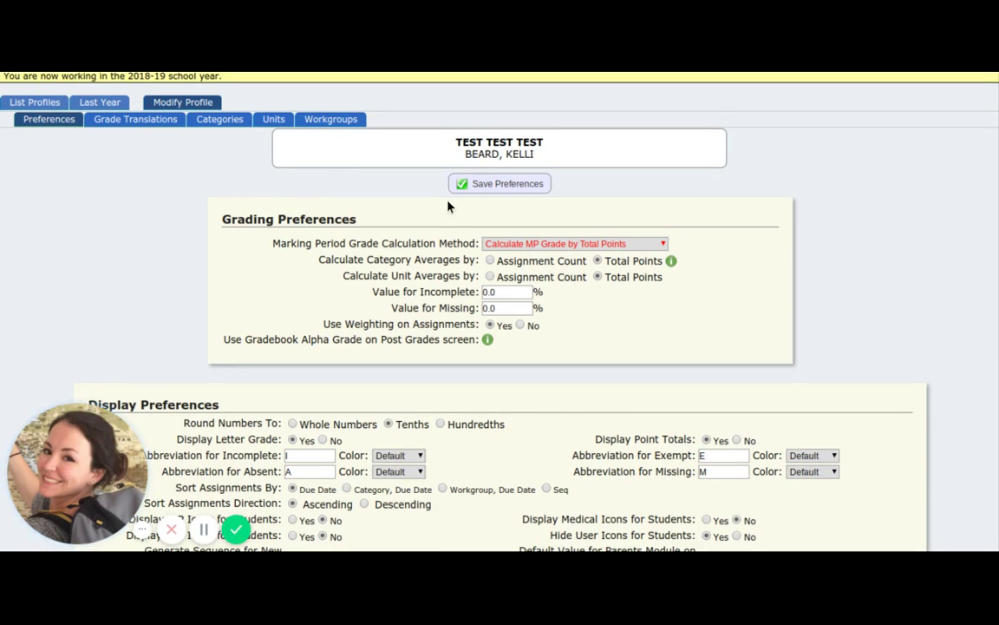
scroll(447, 206, down, 2)
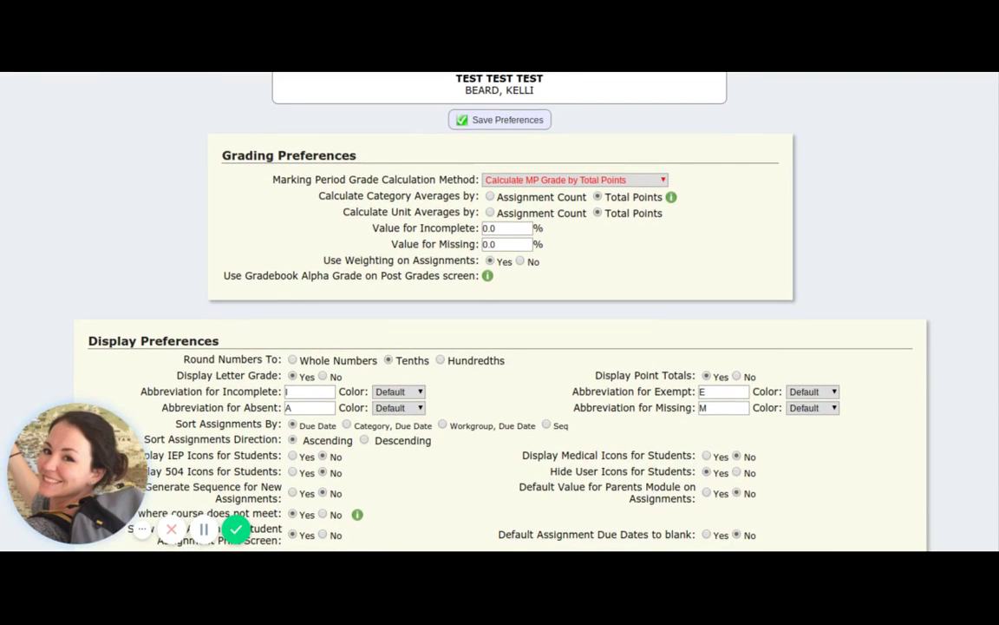
scroll(499, 303, down, 1)
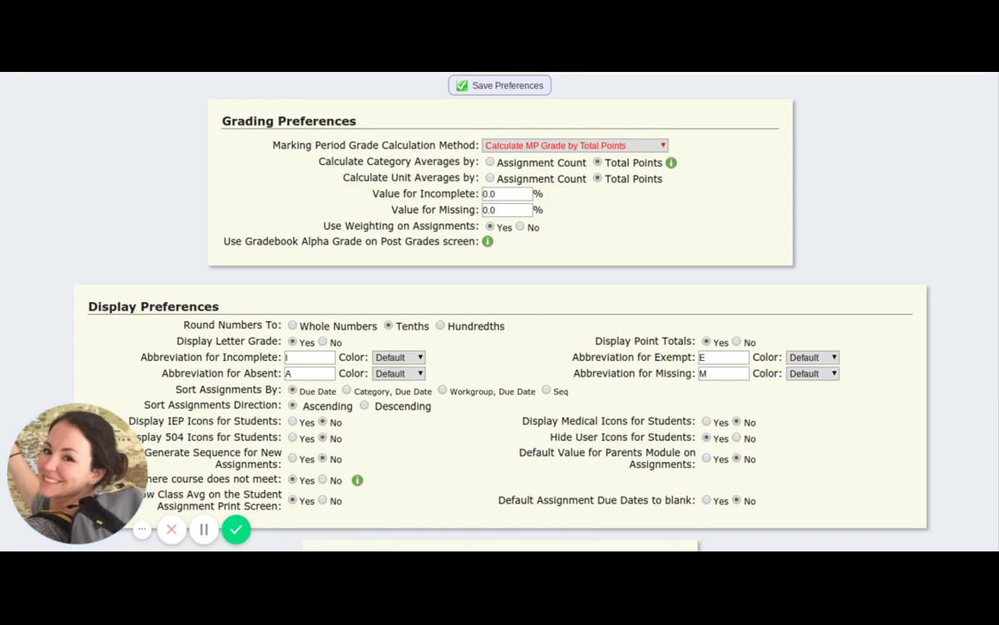
scroll(500, 303, down, 4)
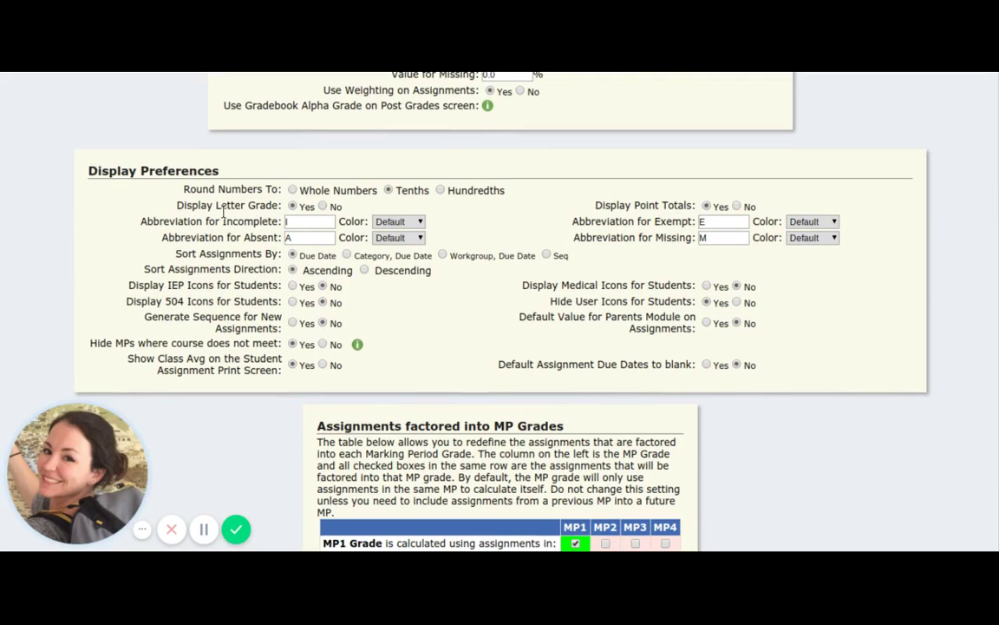
click(292, 286)
Save the TEST TEST TEST profile preferences, keeping Total Points grade calculation.
scroll(499, 347, down, 3)
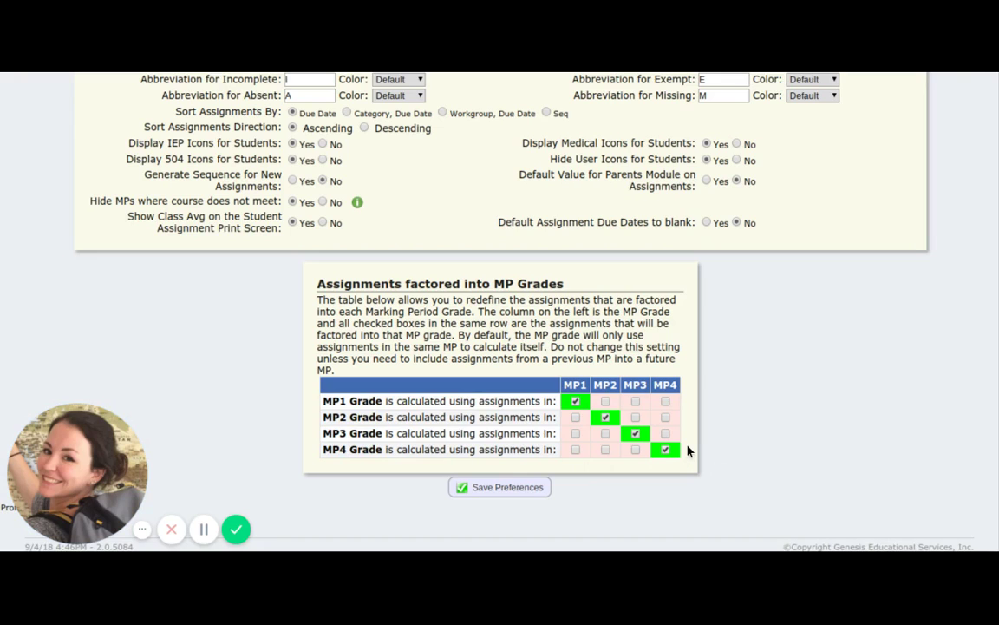
scroll(687, 450, up, 2)
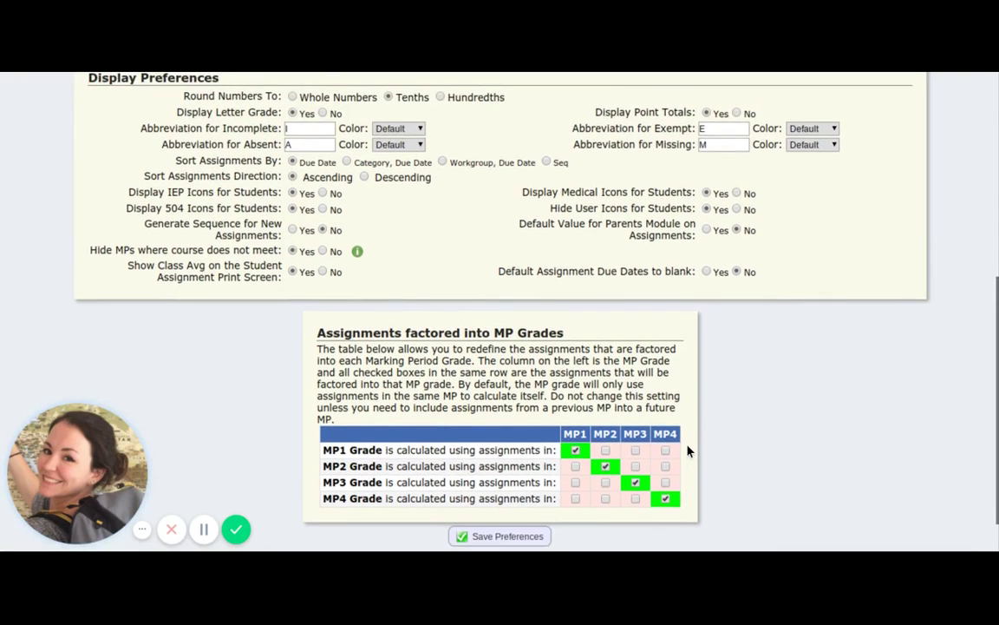
scroll(687, 449, up, 6)
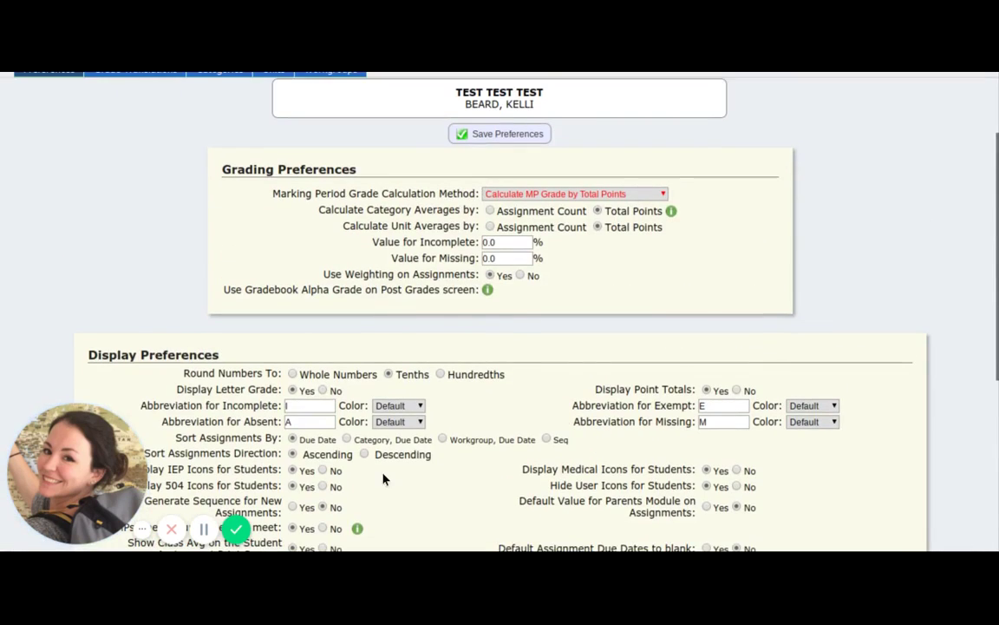
scroll(619, 466, up, 2)
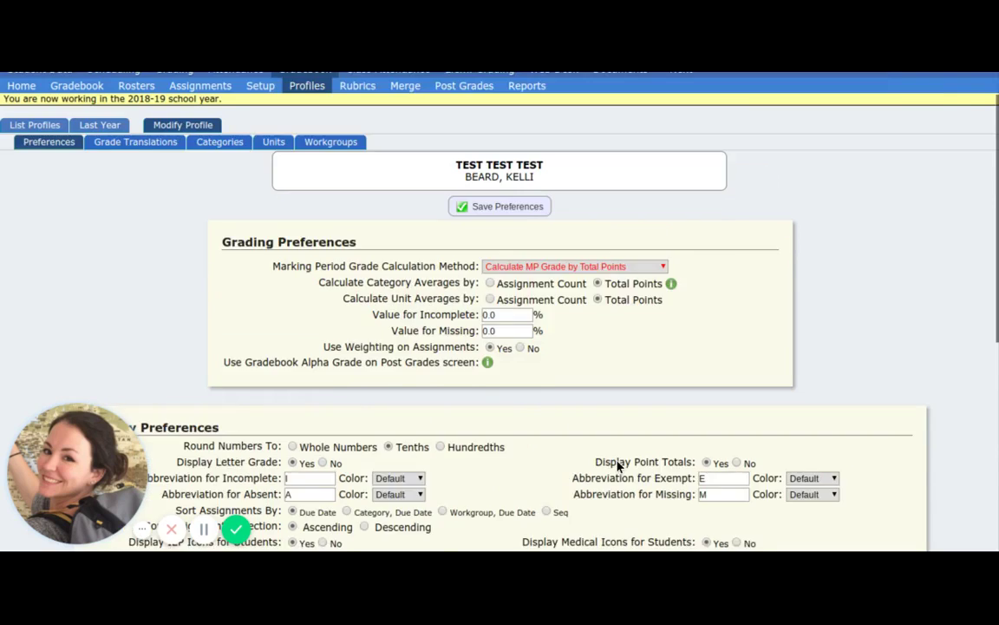
scroll(618, 466, up, 1)
click(504, 251)
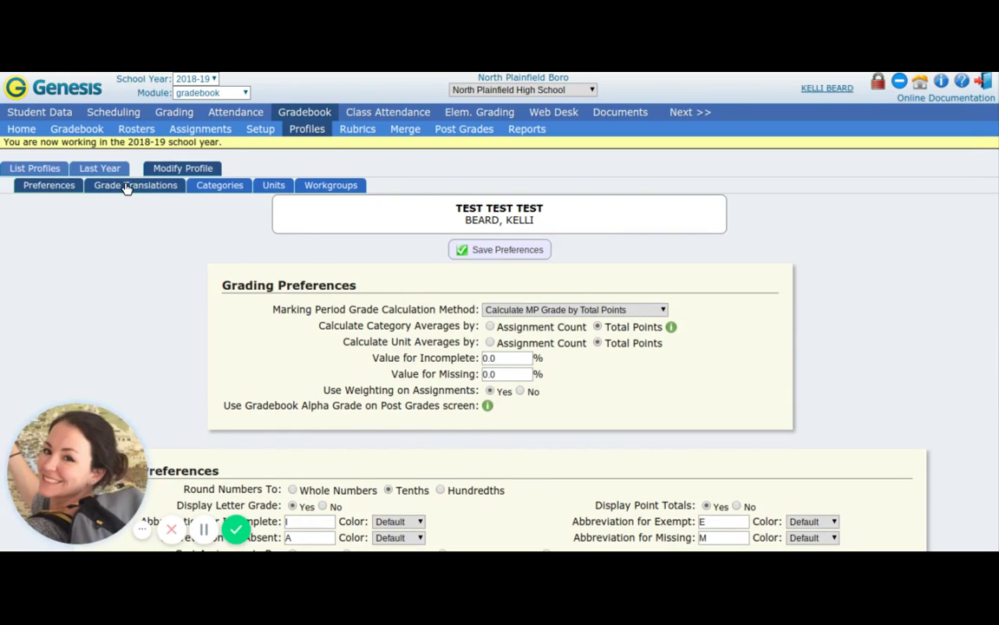
Review the grade translation tables, then show the profile's empty Categories page.
click(128, 187)
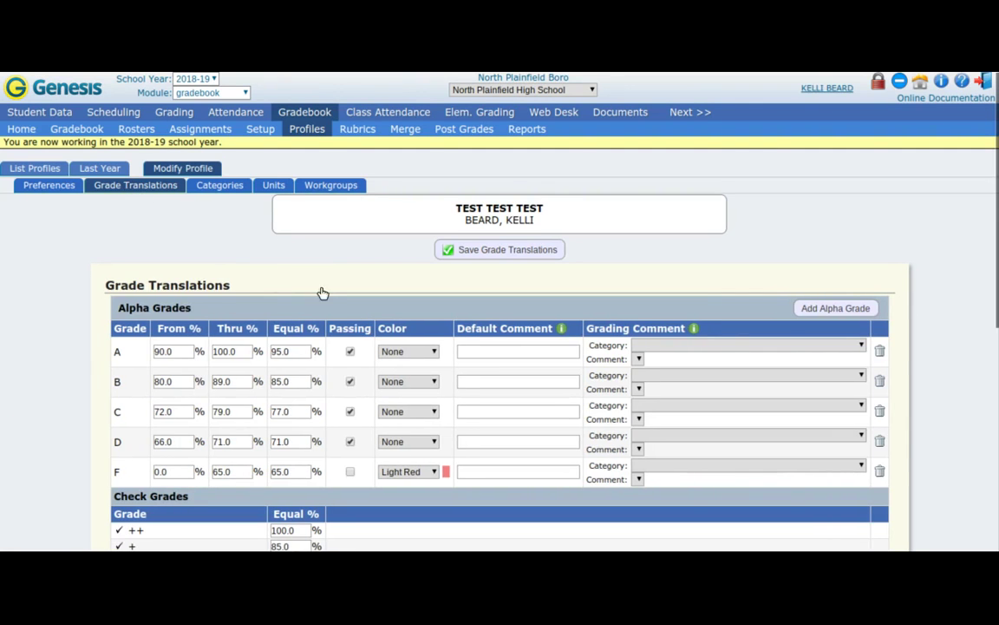
scroll(335, 294, down, 3)
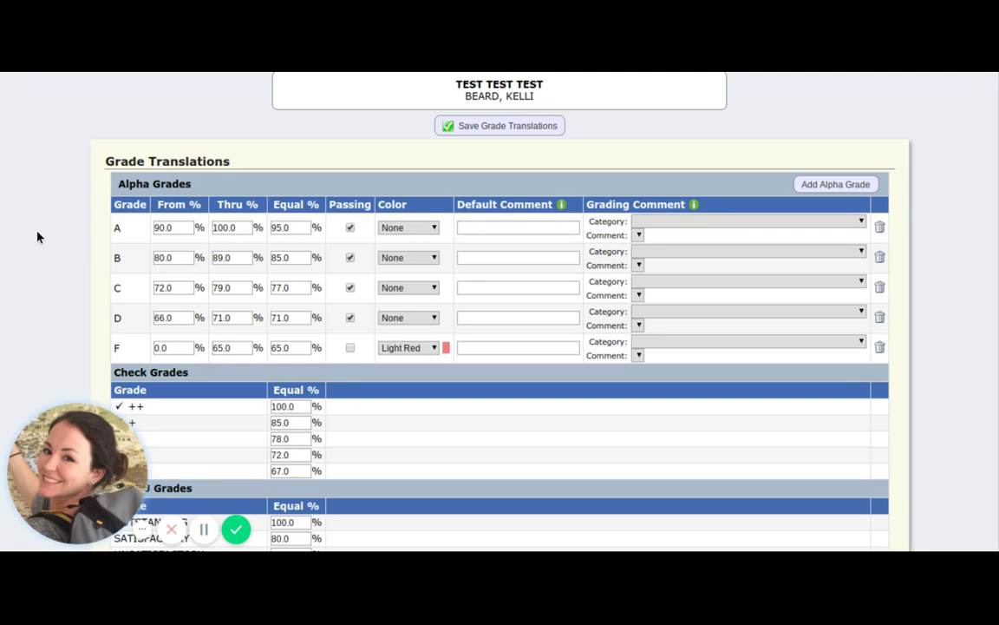
scroll(499, 303, down, 1)
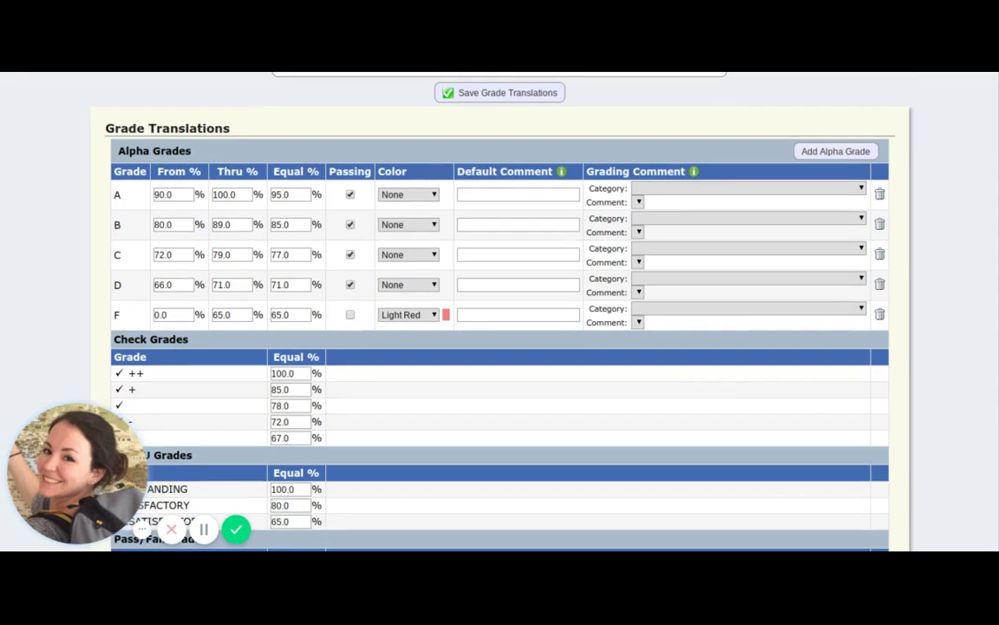
scroll(499, 303, down, 4)
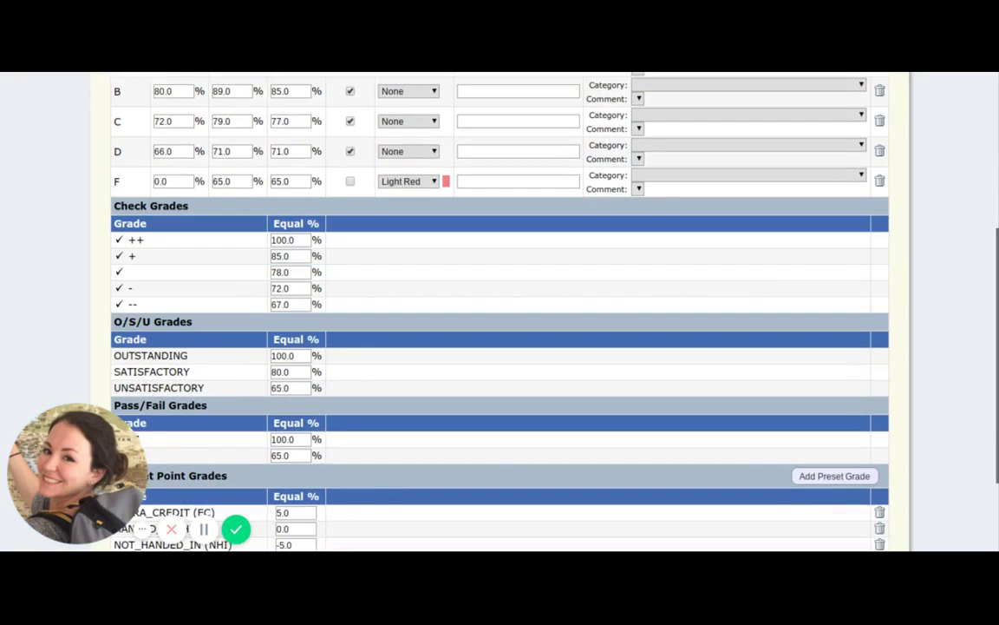
scroll(499, 304, up, 4)
scroll(499, 303, down, 1)
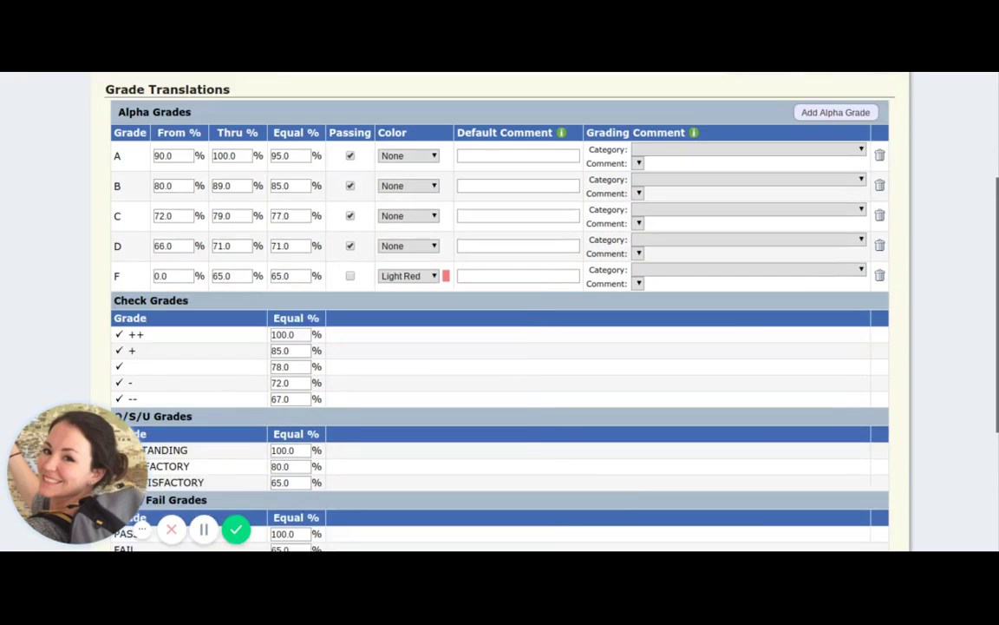
scroll(157, 176, down, 5)
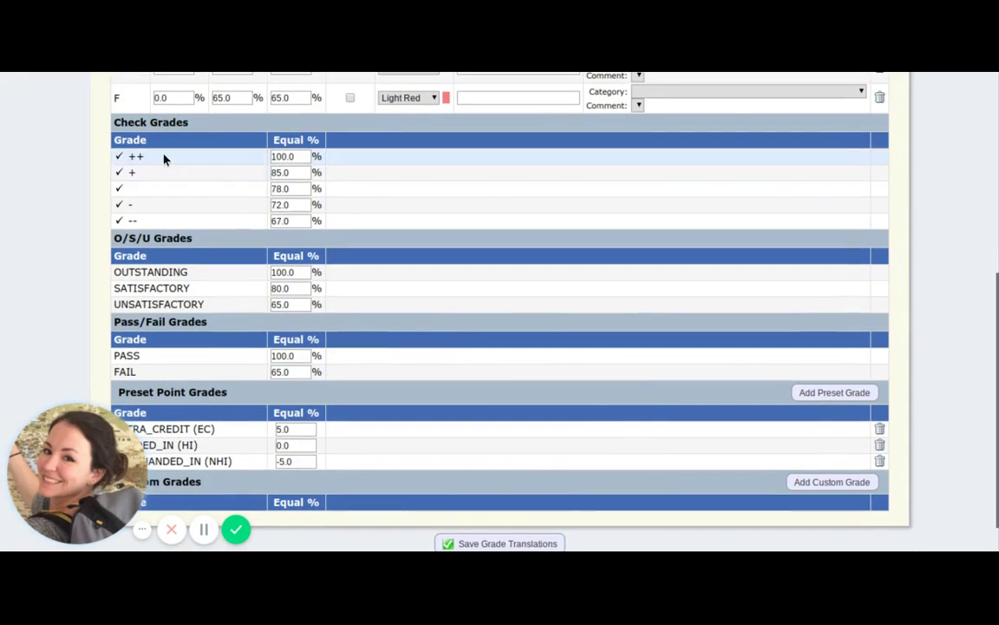
scroll(301, 221, down, 1)
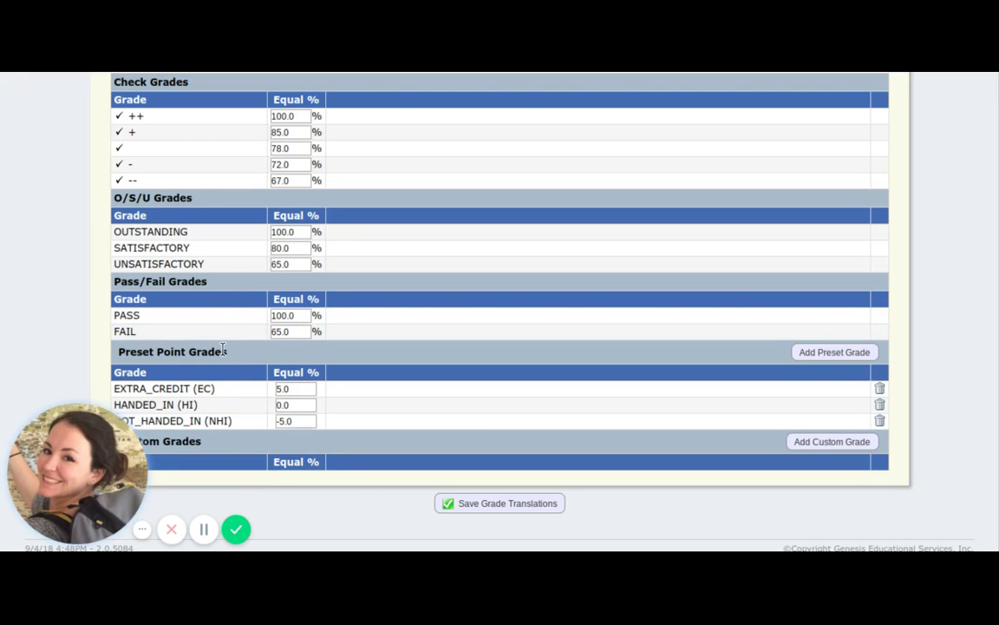
scroll(223, 348, up, 3)
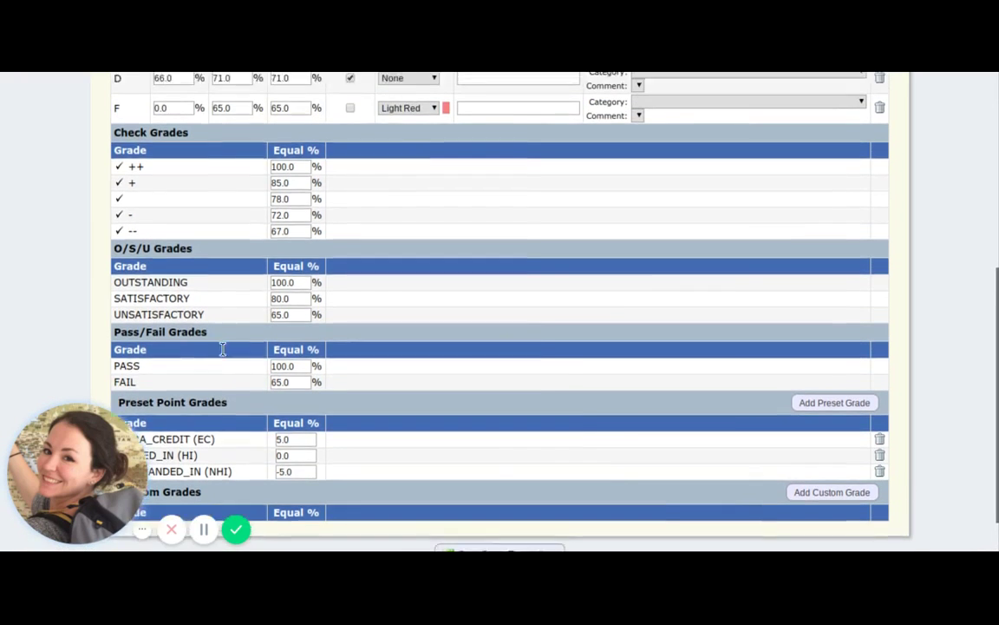
scroll(223, 349, up, 5)
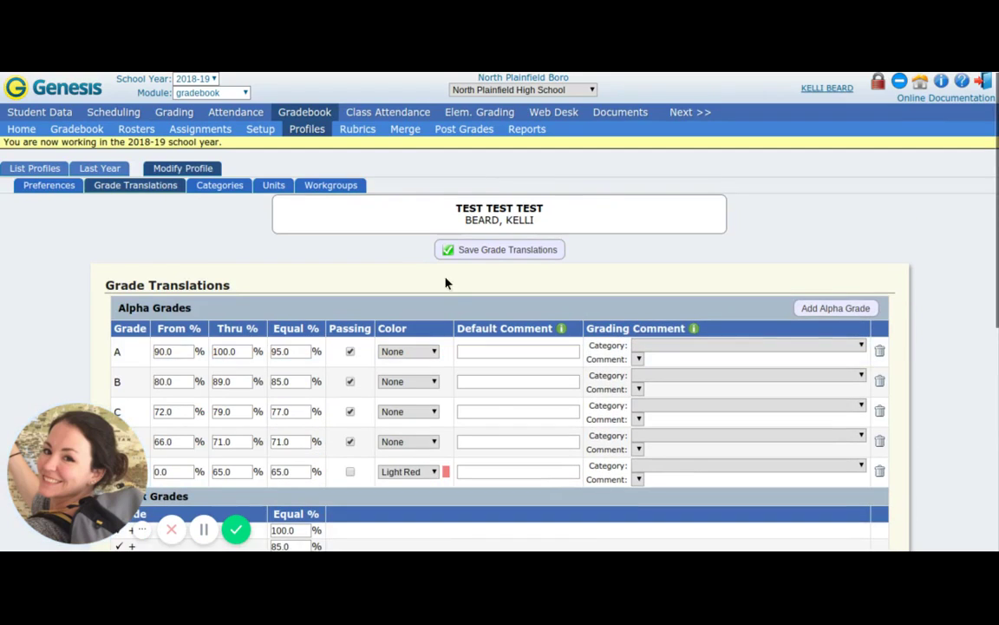
click(221, 185)
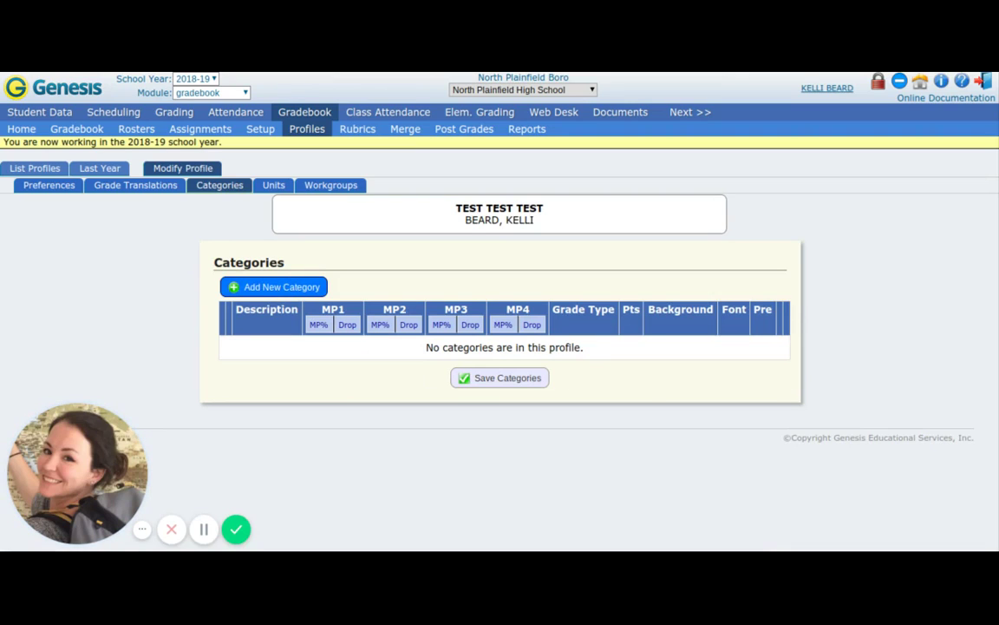
Create a category with code 1, description Homework and Numeric grading type.
click(279, 288)
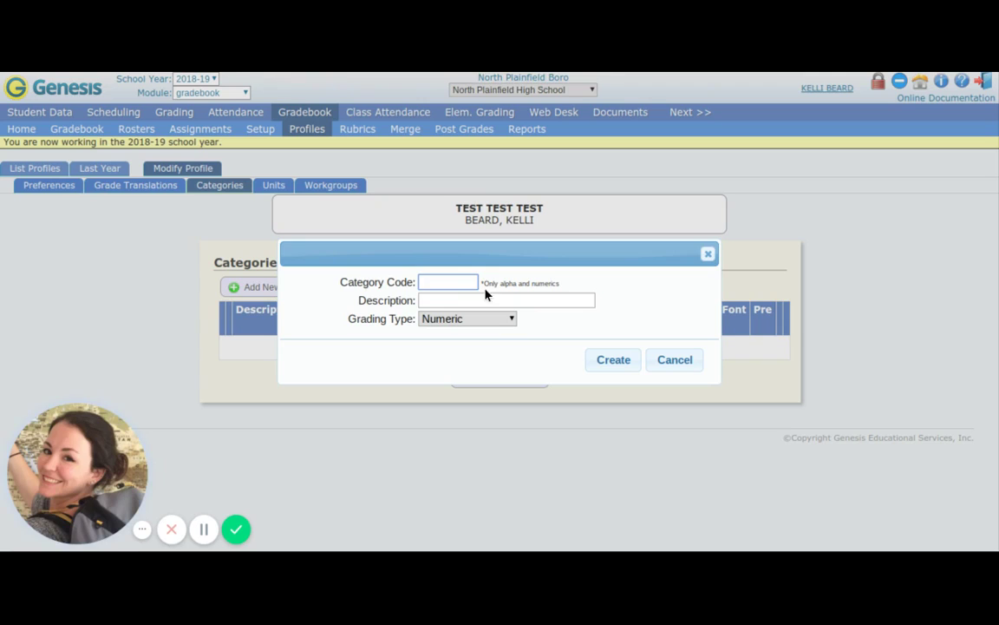
text(1)
key(Tab)
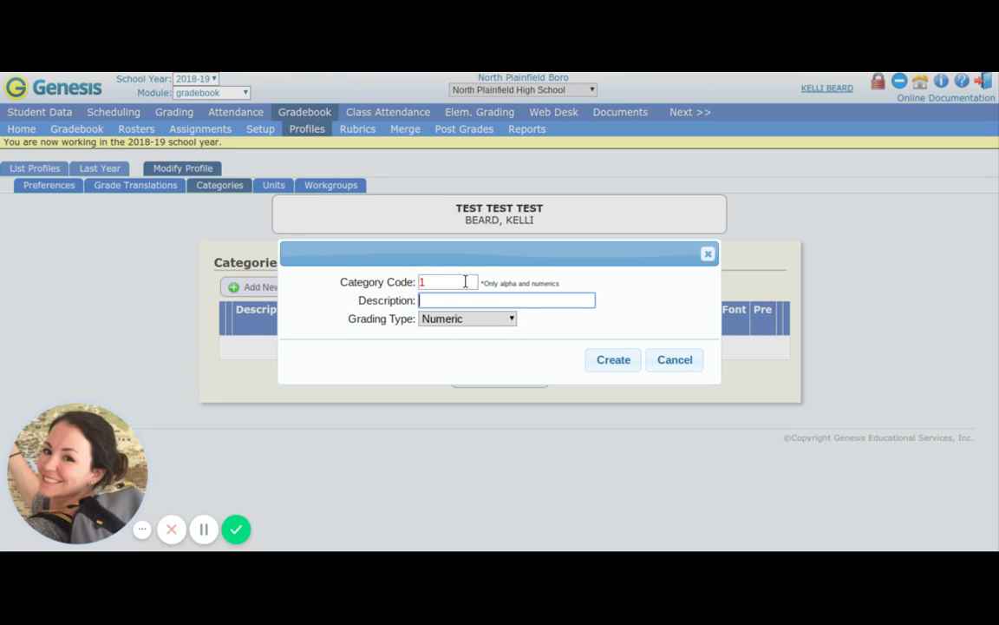
text(Homework)
key(Tab)
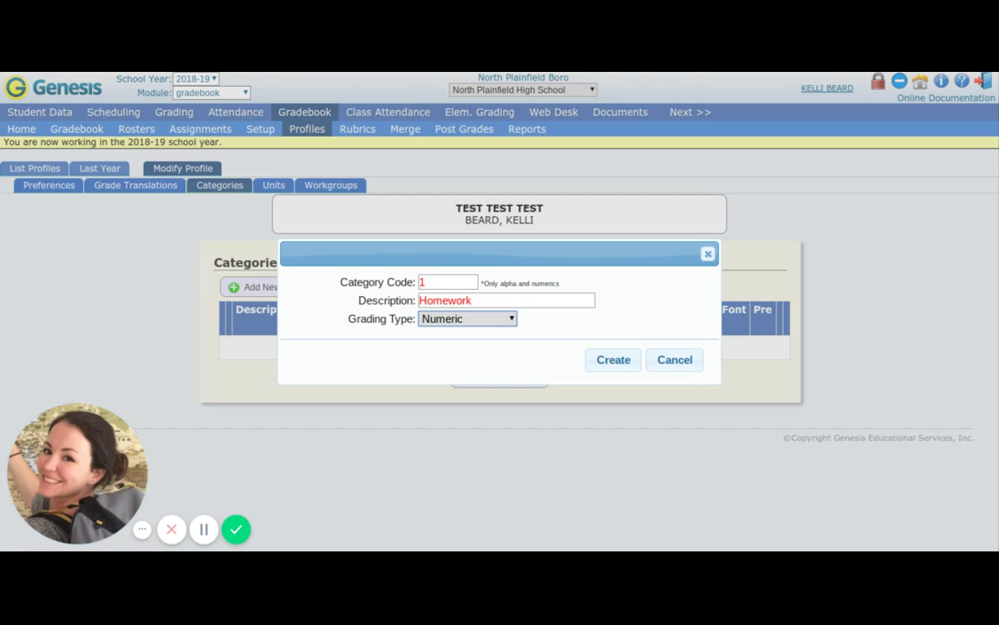
click(613, 360)
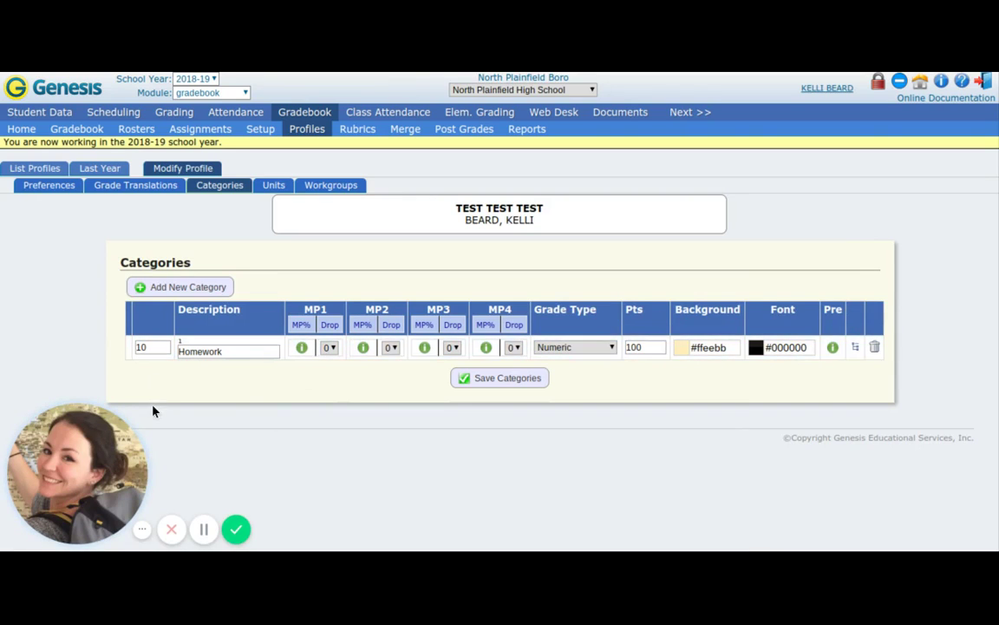
Keep Homework's MP1 dropped scores at 0 and set its points to 10.
click(331, 348)
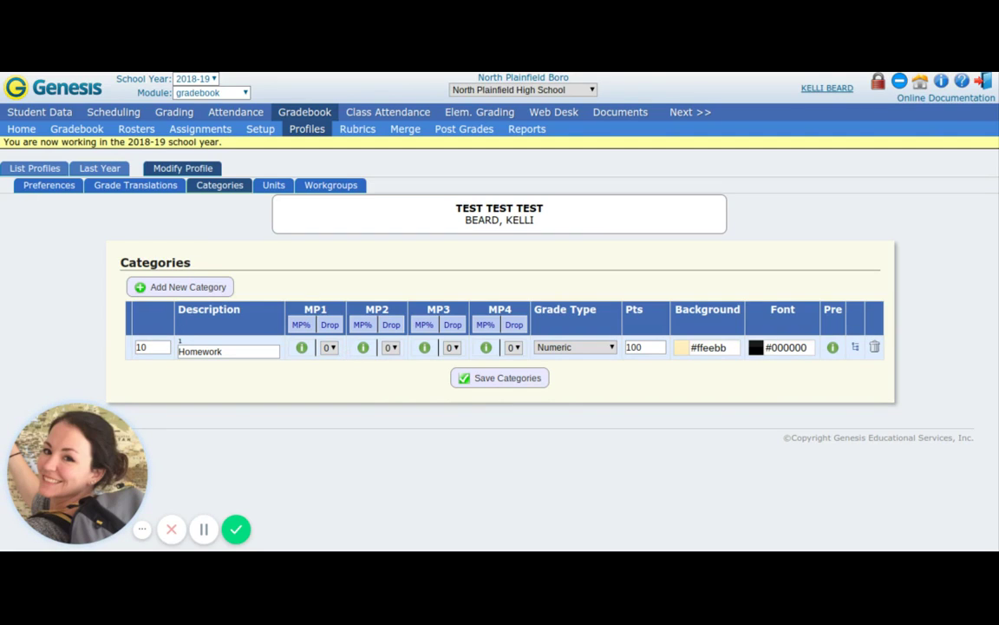
click(329, 348)
click(328, 421)
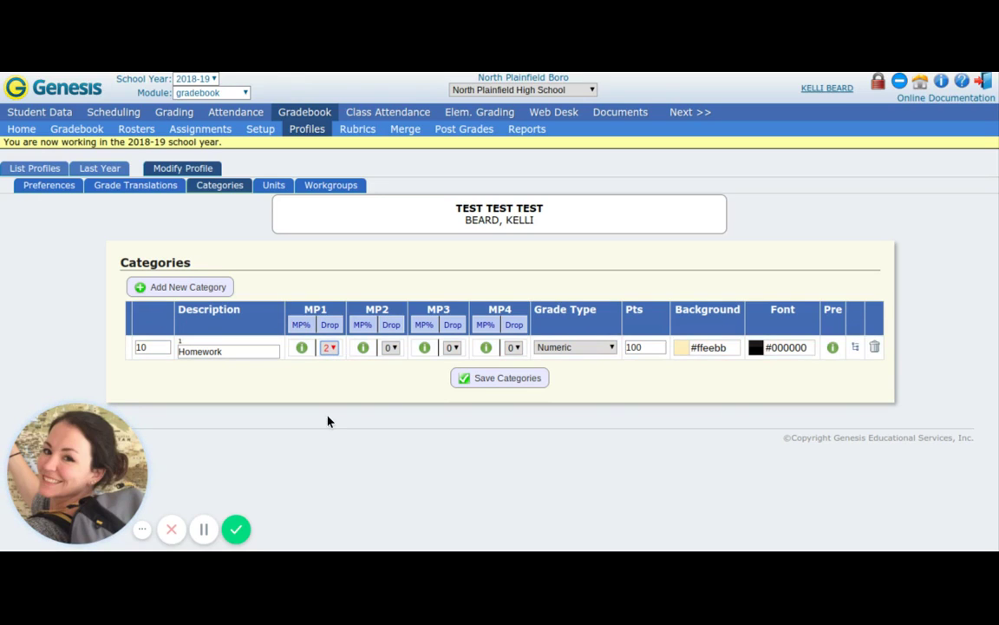
click(330, 347)
click(338, 371)
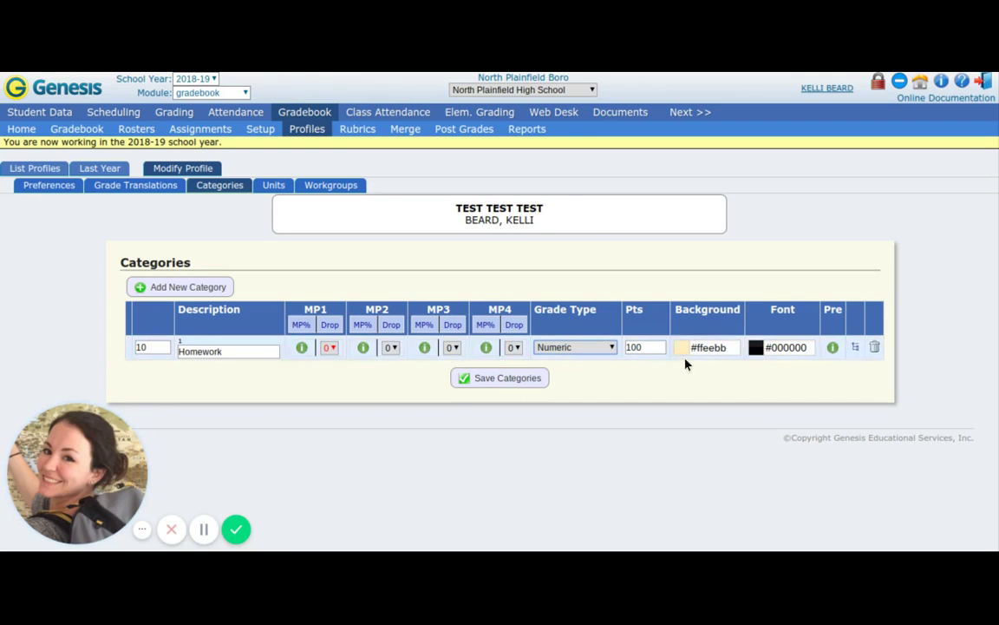
double_click(652, 349)
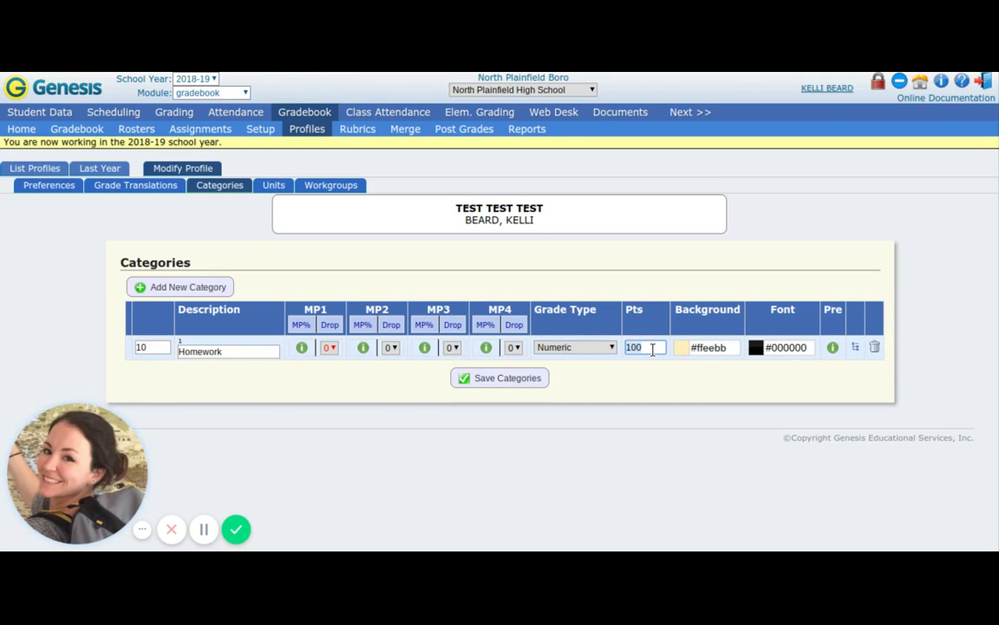
text(10)
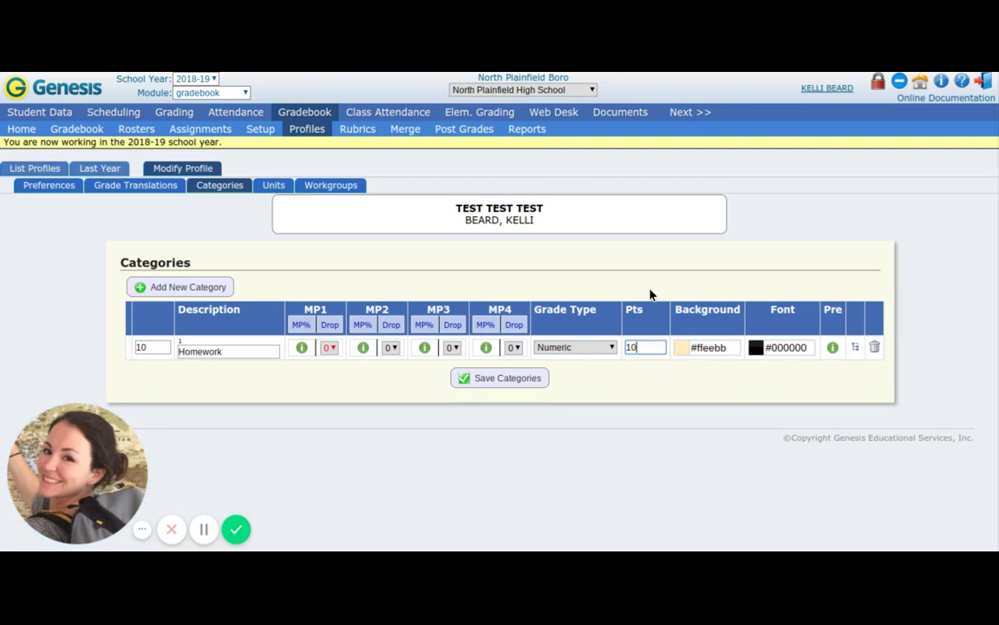
click(654, 331)
Give Homework a red #ff0000 background colour and save the categories.
click(683, 348)
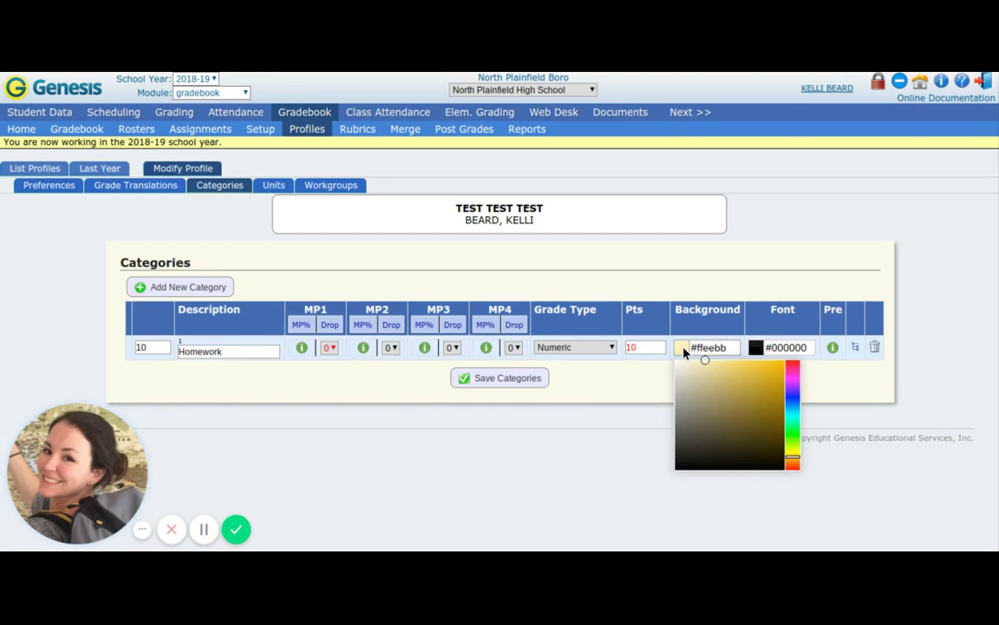
drag(794, 368, 793, 354)
click(784, 359)
click(805, 257)
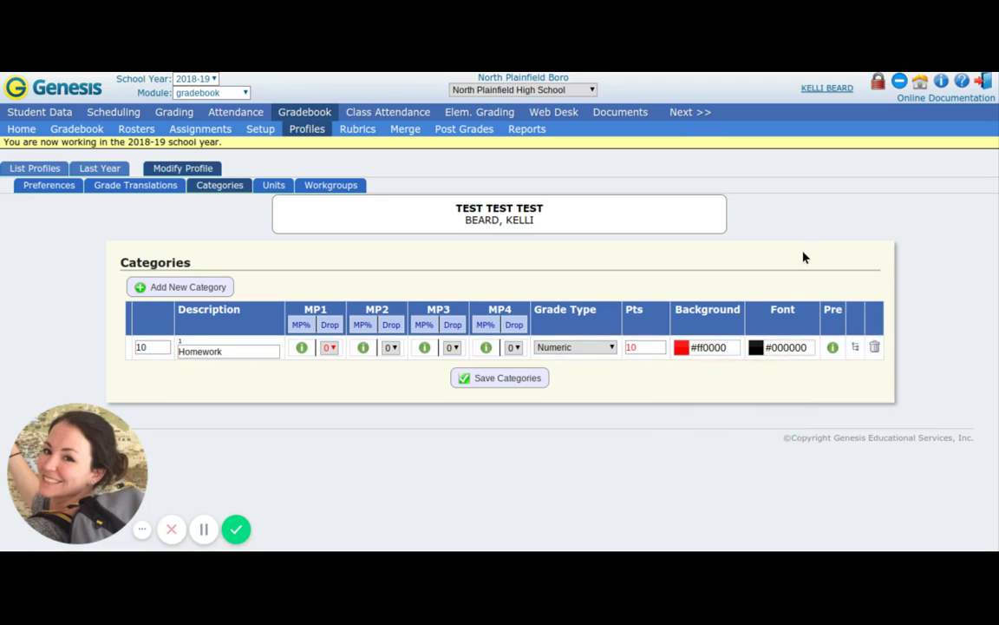
click(786, 348)
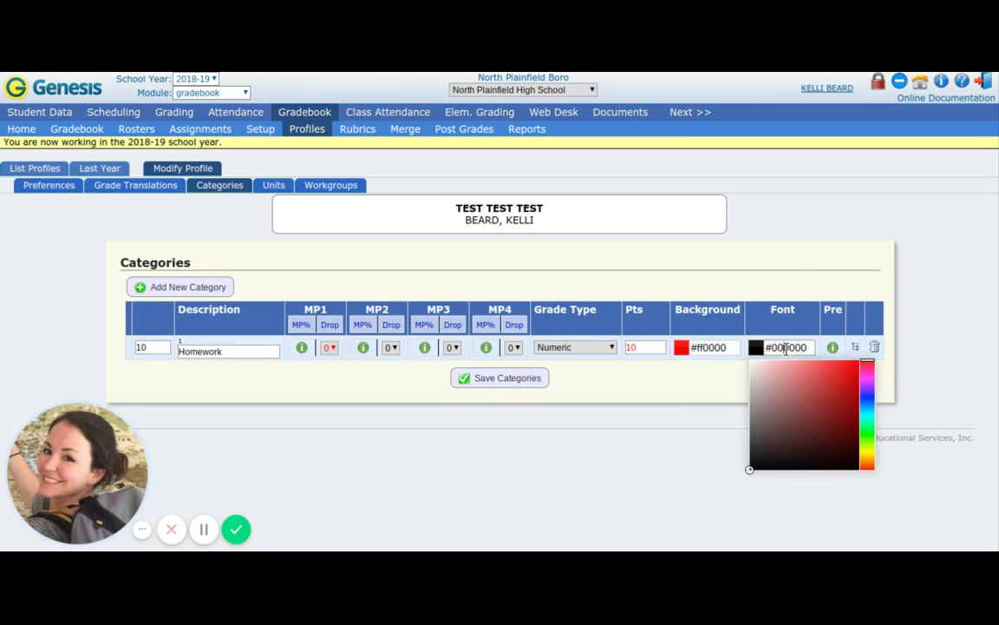
click(776, 290)
click(527, 383)
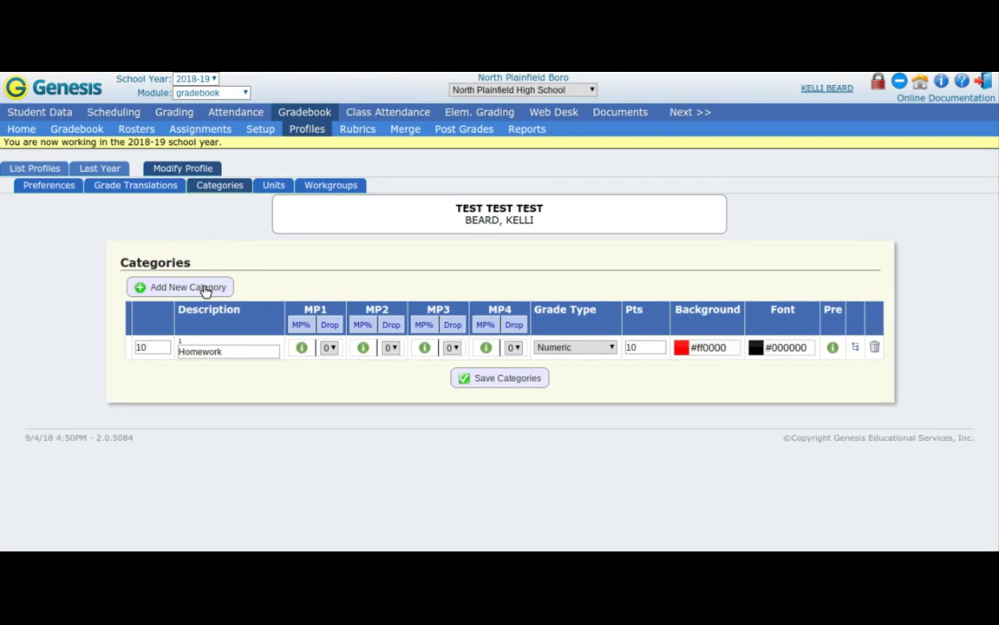
Add a Classwork category and save the categories.
click(209, 287)
click(440, 300)
text(Classwork)
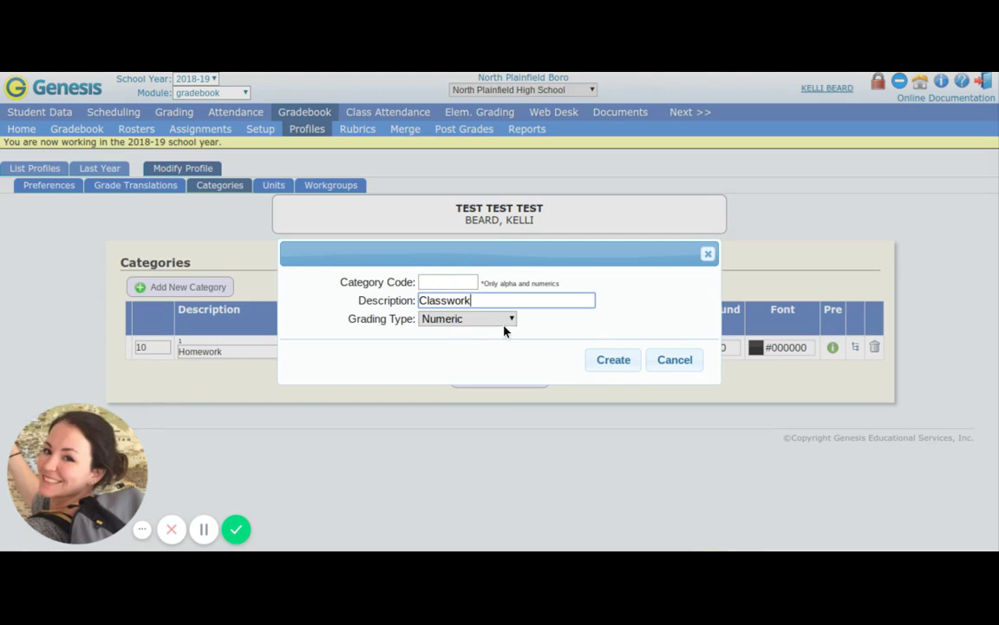
click(602, 357)
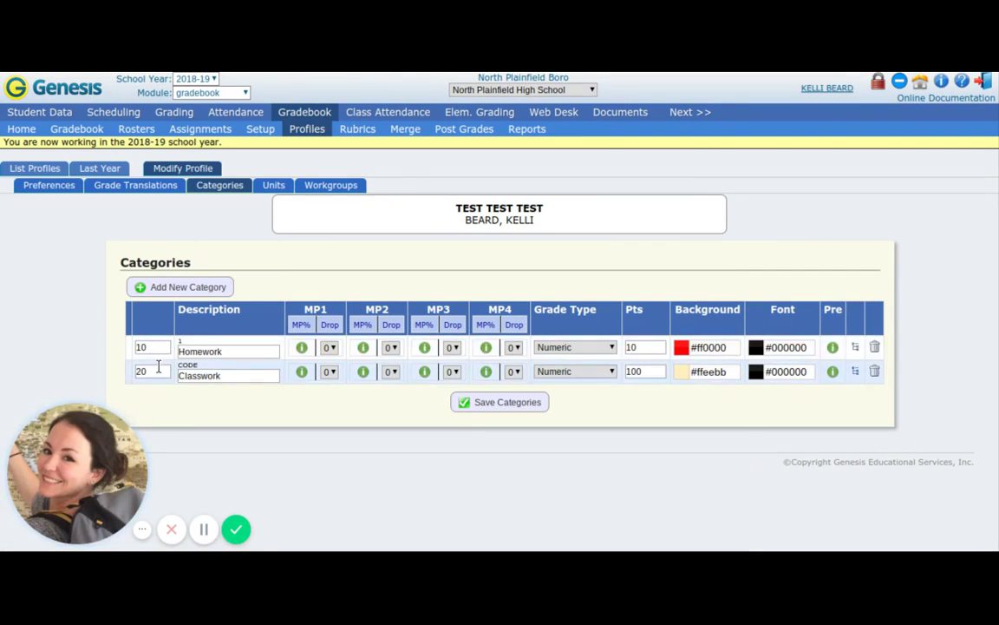
click(473, 402)
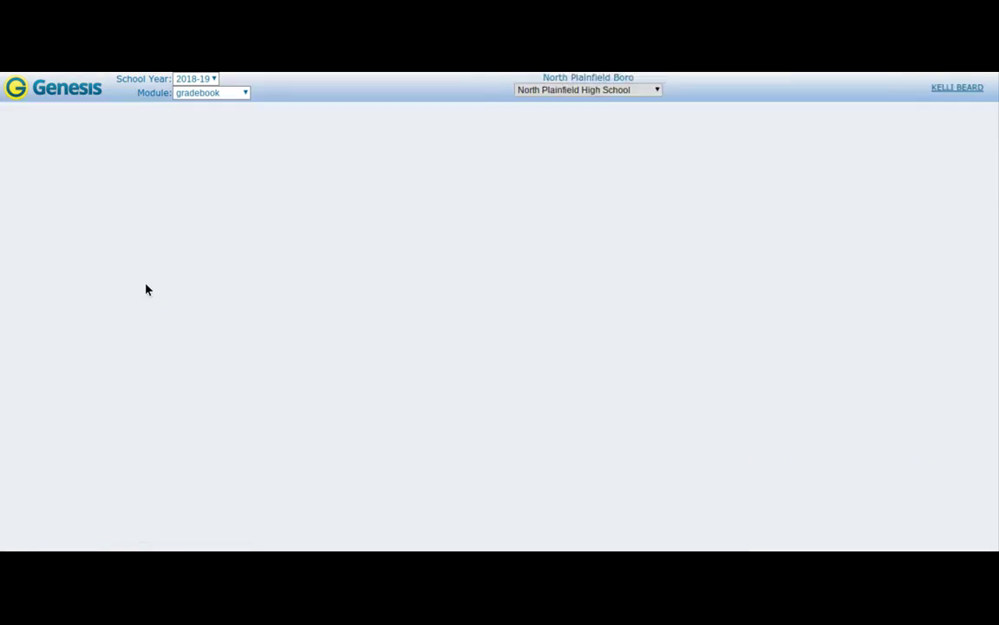
Add a Quizzes category with code QZ, save, and open Latin American Studies course setup.
click(213, 287)
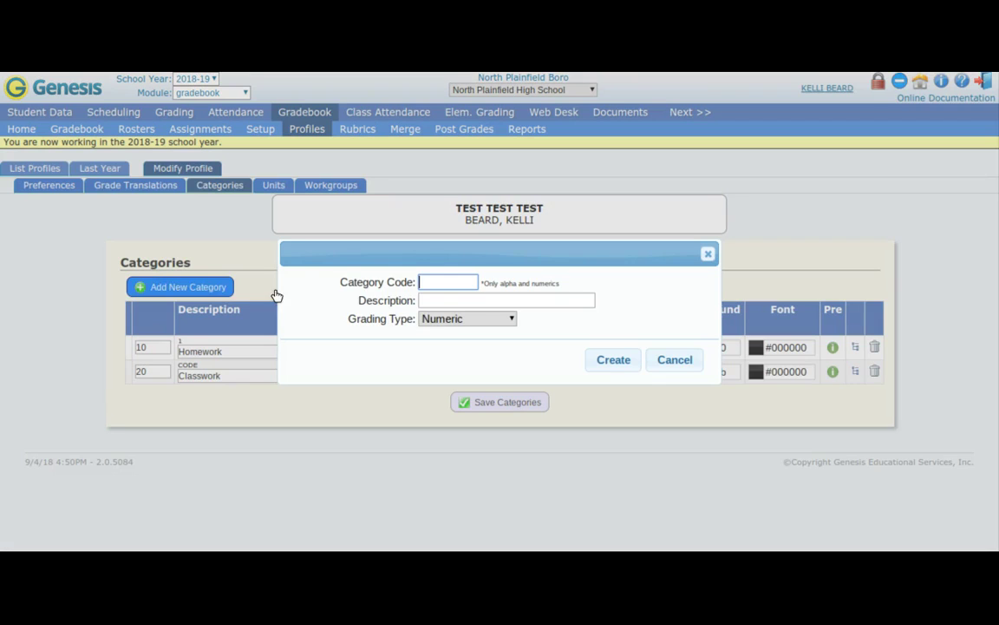
click(450, 299)
text(Quizzes)
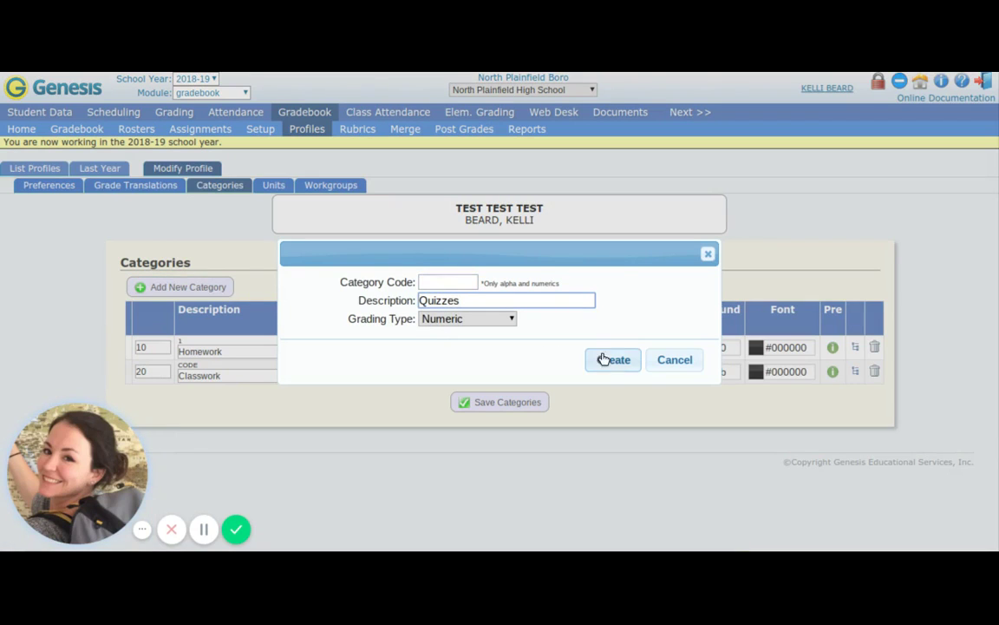
click(622, 361)
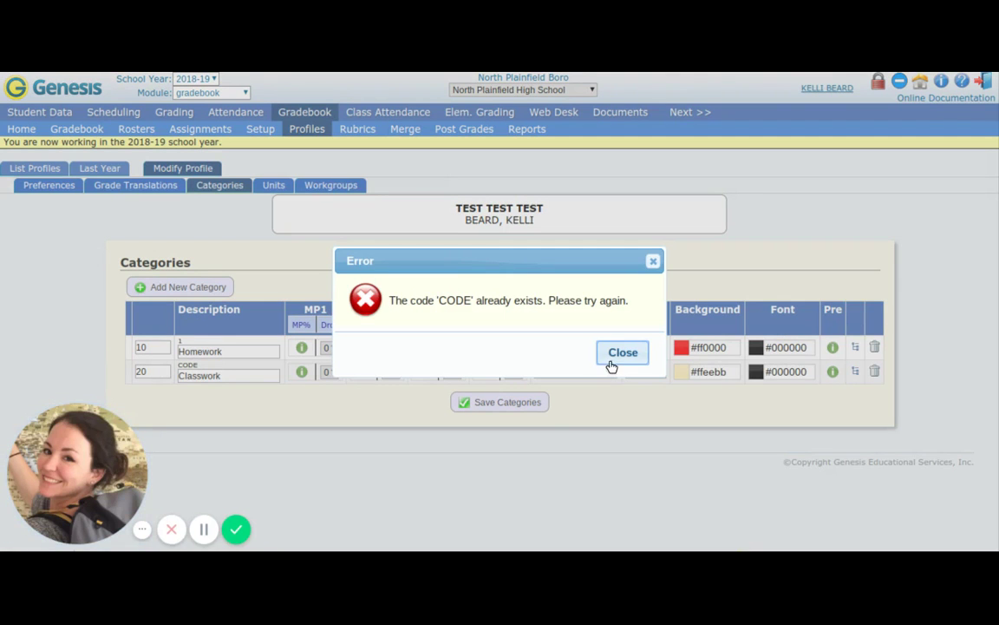
click(621, 353)
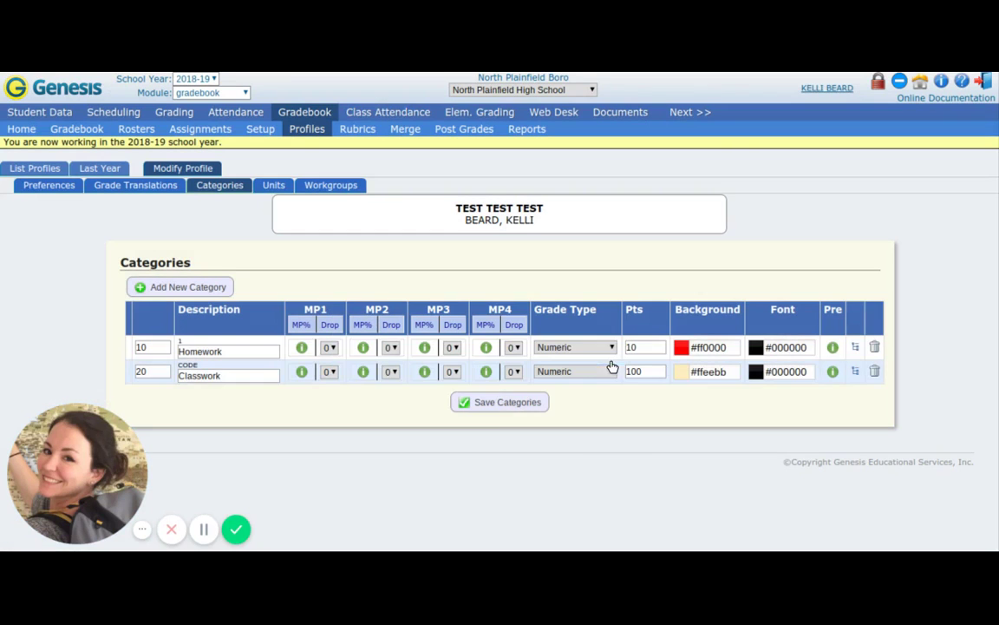
click(198, 288)
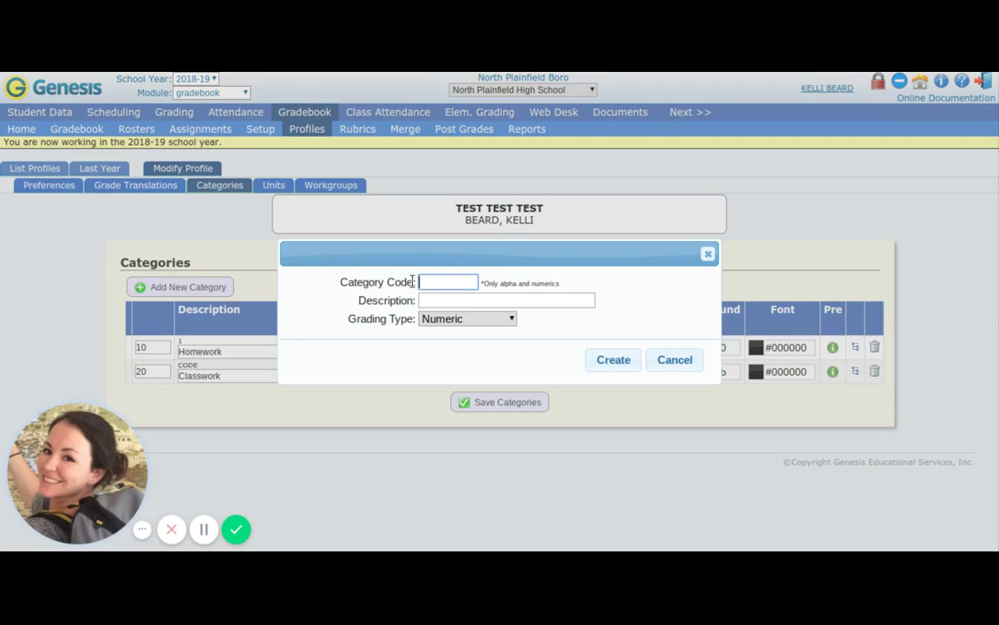
text(QZ)
key(Tab)
text(Quizzes)
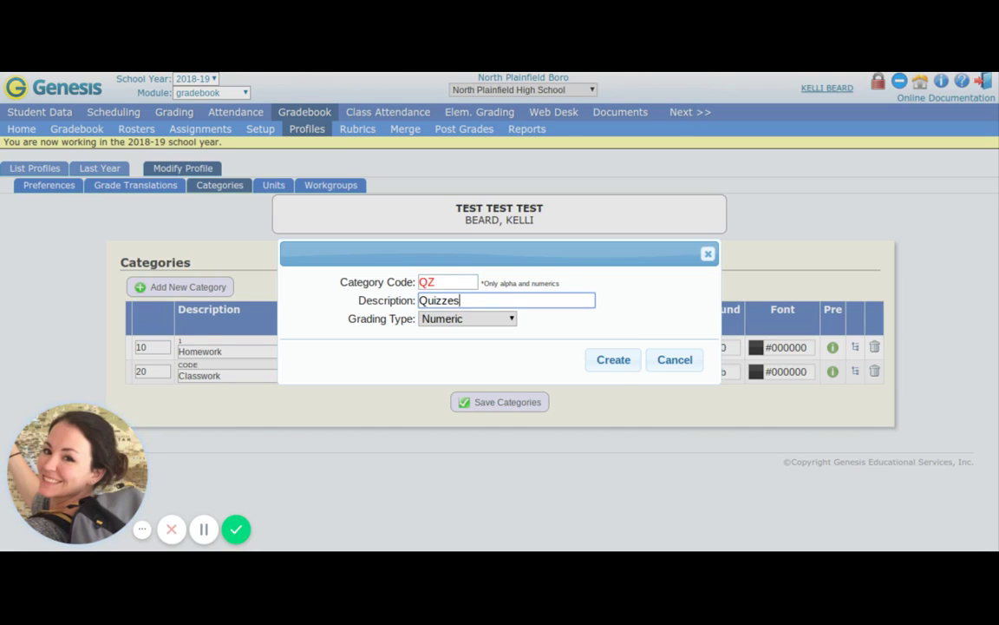
click(616, 362)
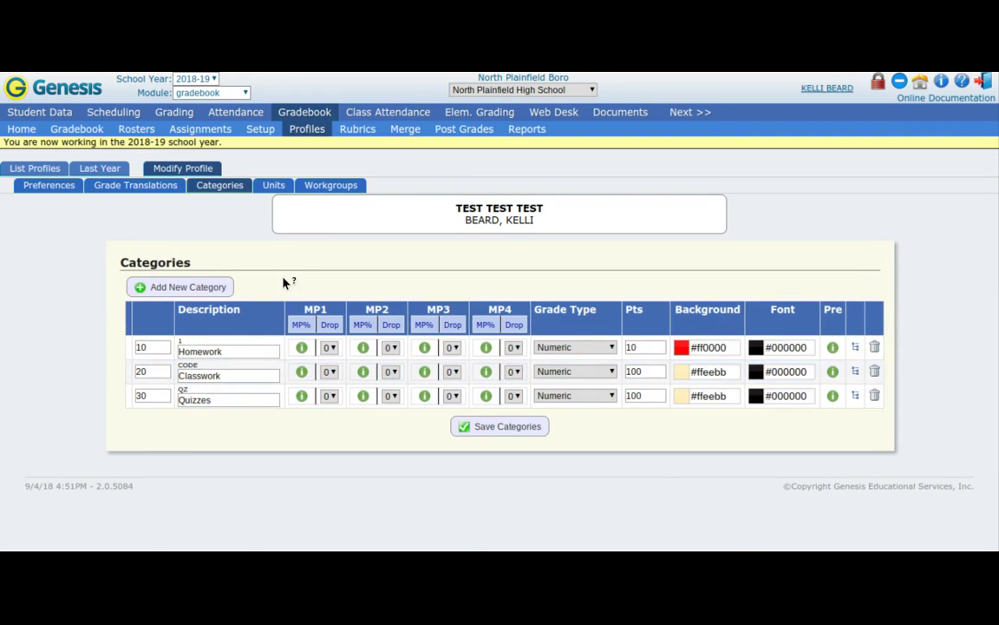
click(507, 426)
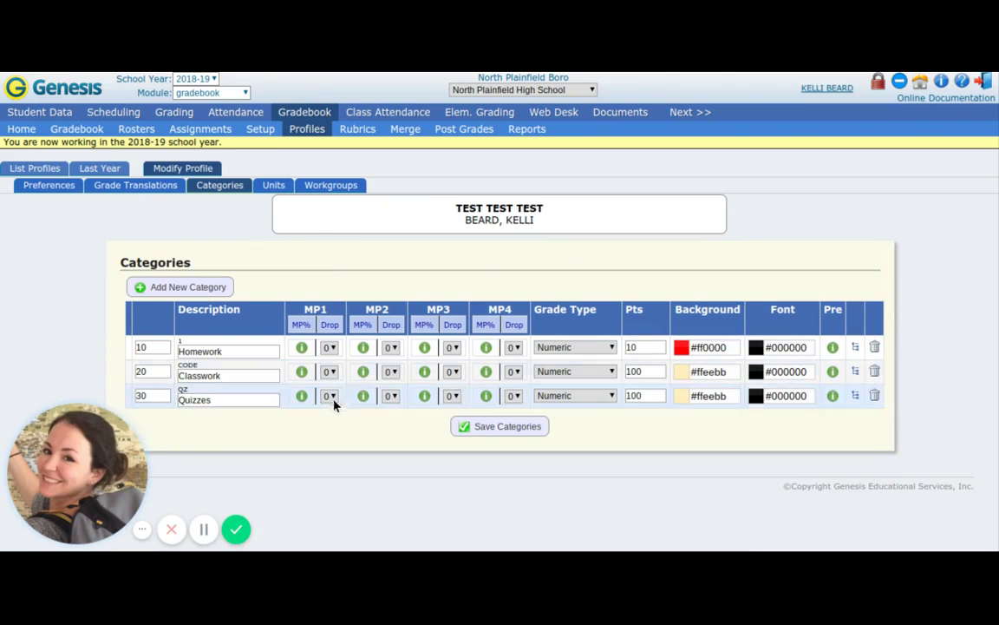
click(263, 130)
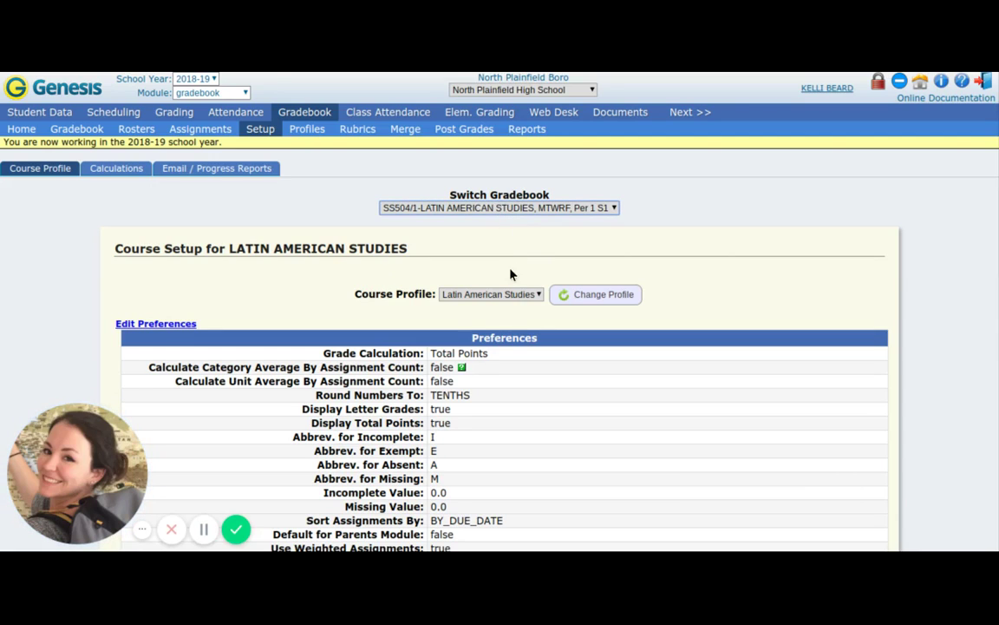
Switch the course profile to TEST TEST TEST and check its Homework, Classwork and Quizzes categories.
click(457, 298)
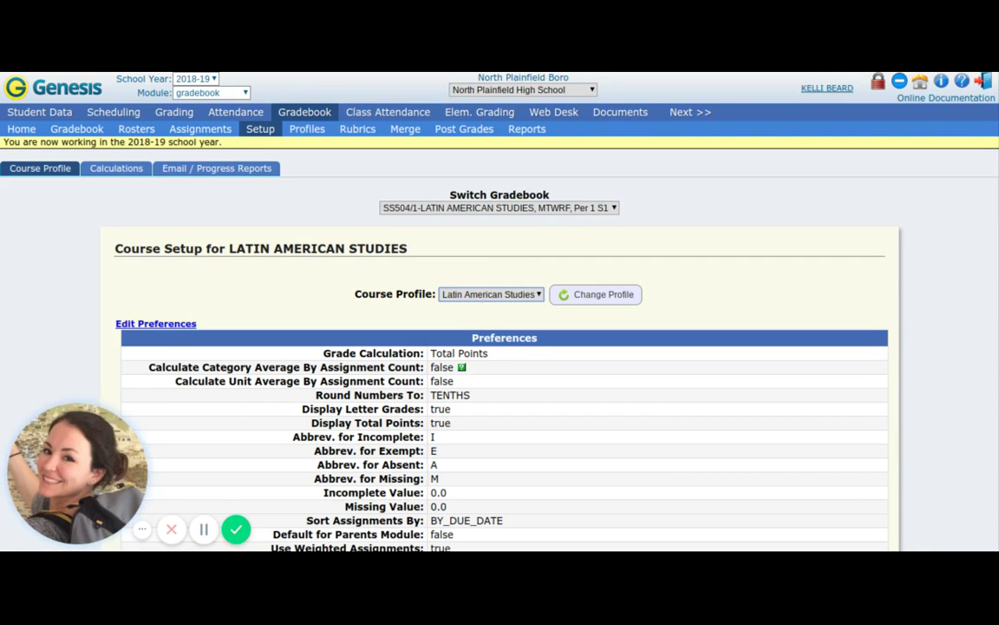
key(Down)
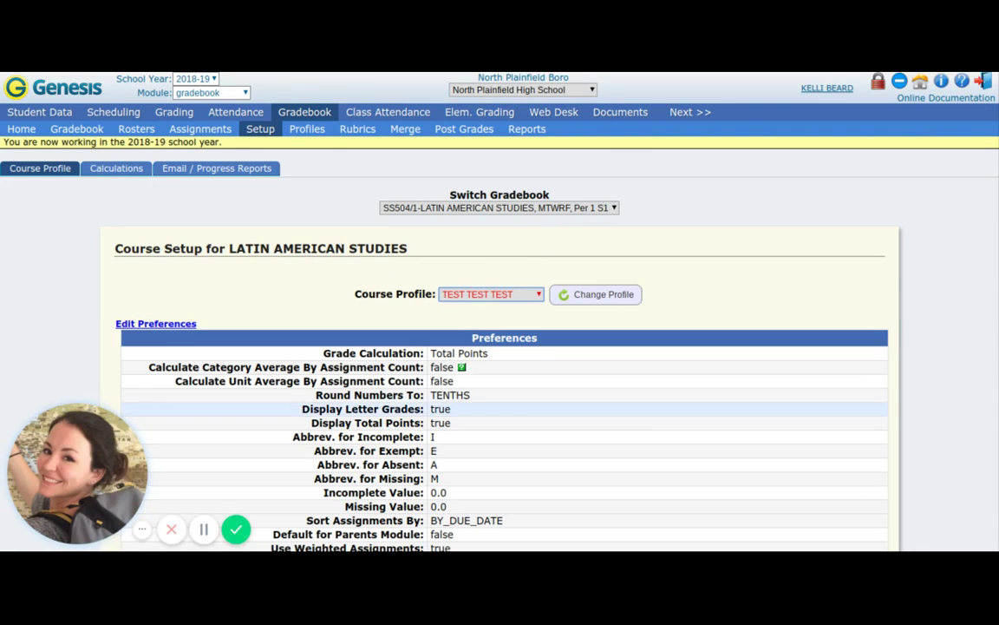
click(598, 302)
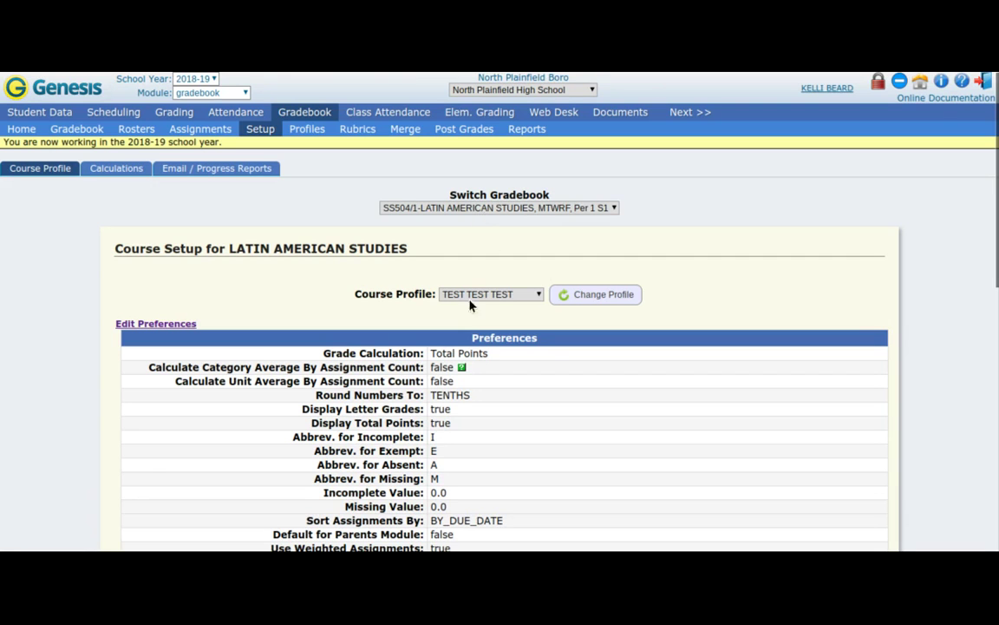
scroll(466, 261, down, 2)
scroll(466, 263, down, 4)
scroll(410, 232, down, 6)
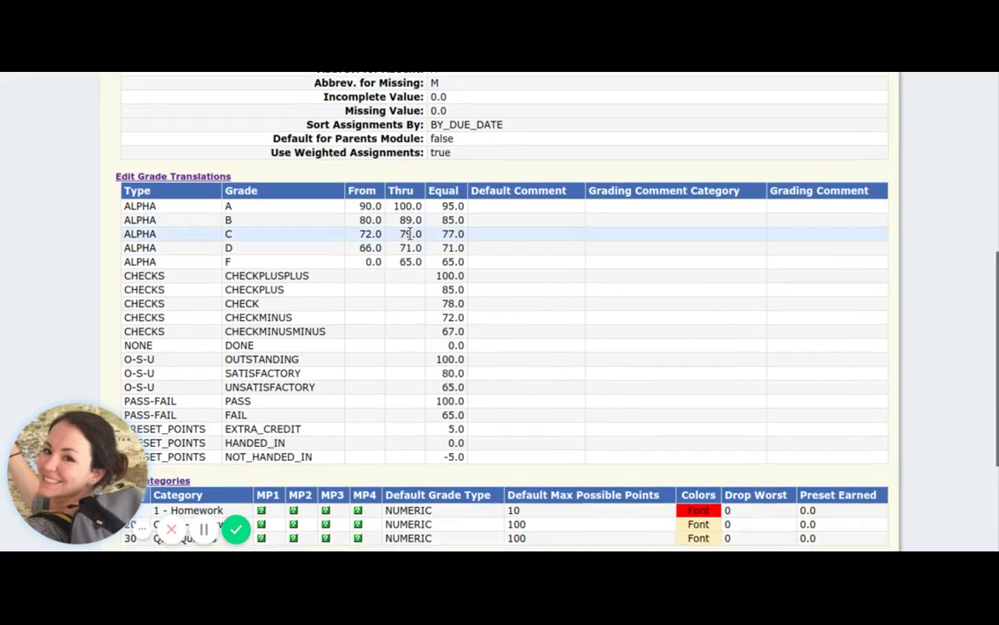
scroll(410, 234, down, 5)
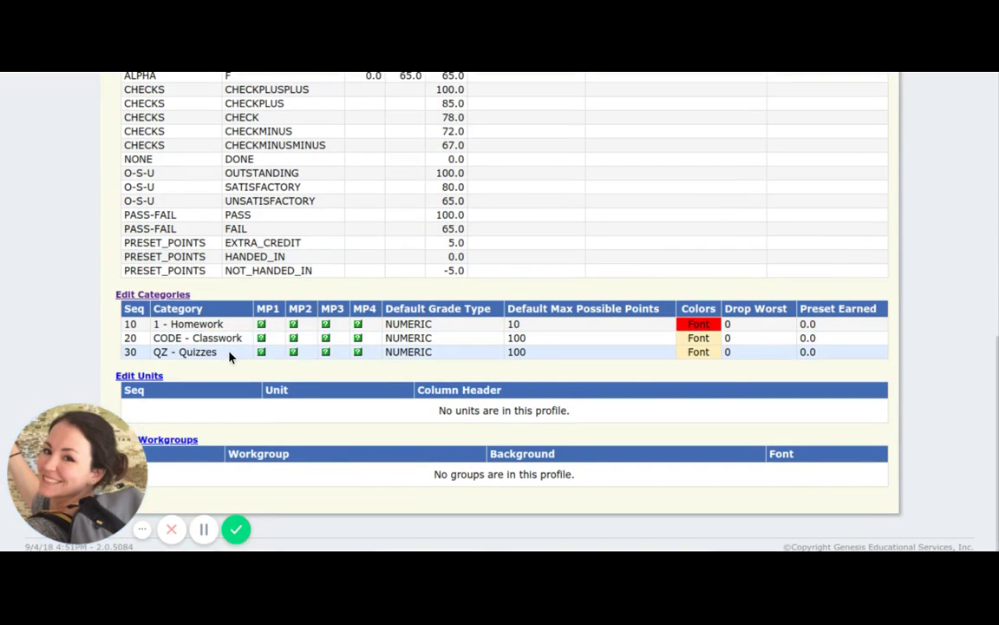
scroll(230, 356, up, 5)
scroll(230, 356, up, 10)
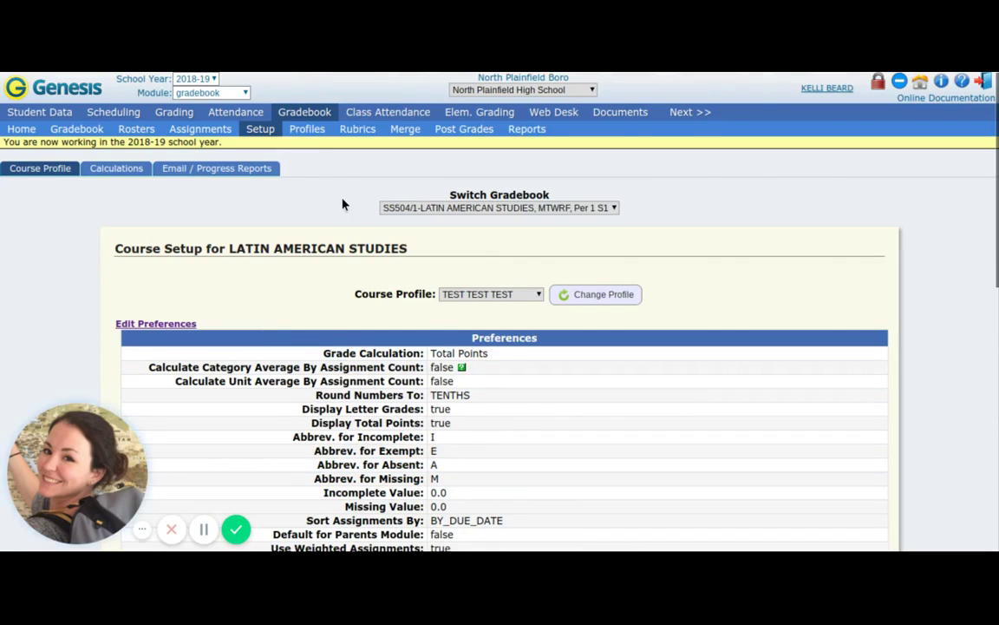
click(312, 134)
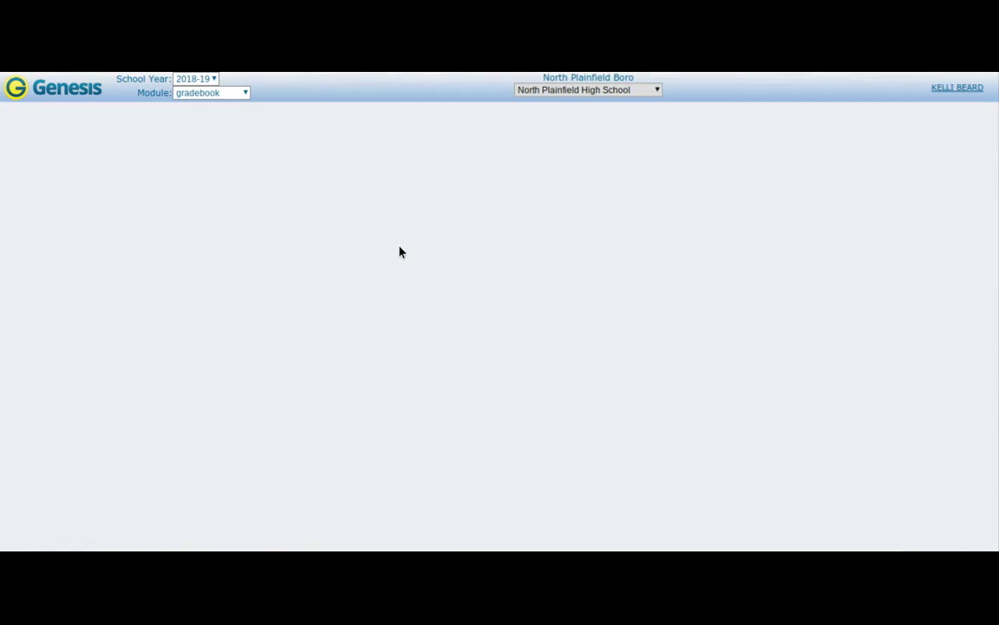
click(260, 129)
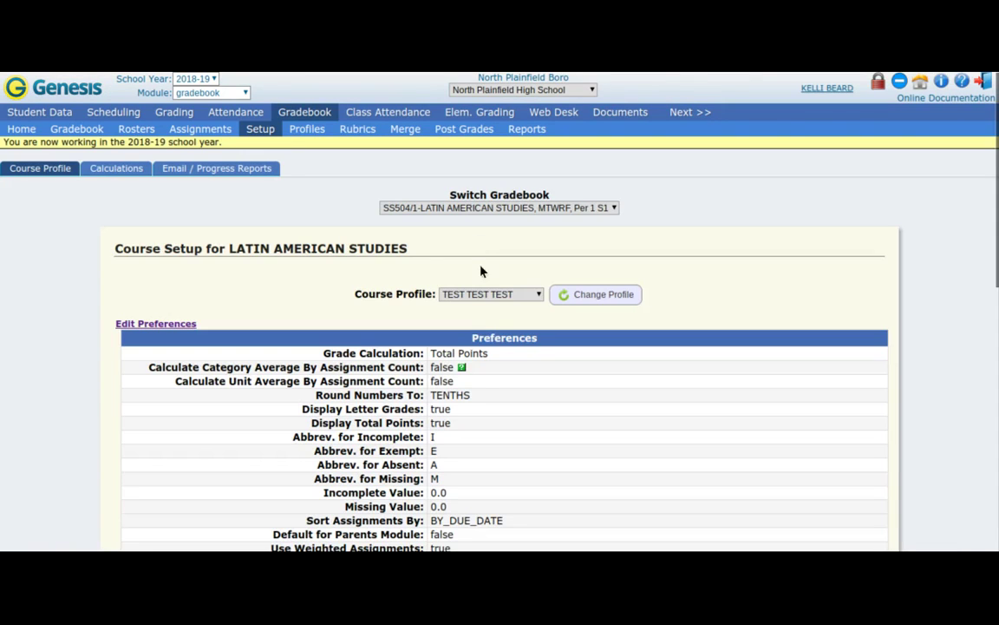
Look over the teacher profiles list, then return to the gradebook Teacher Summary.
click(307, 130)
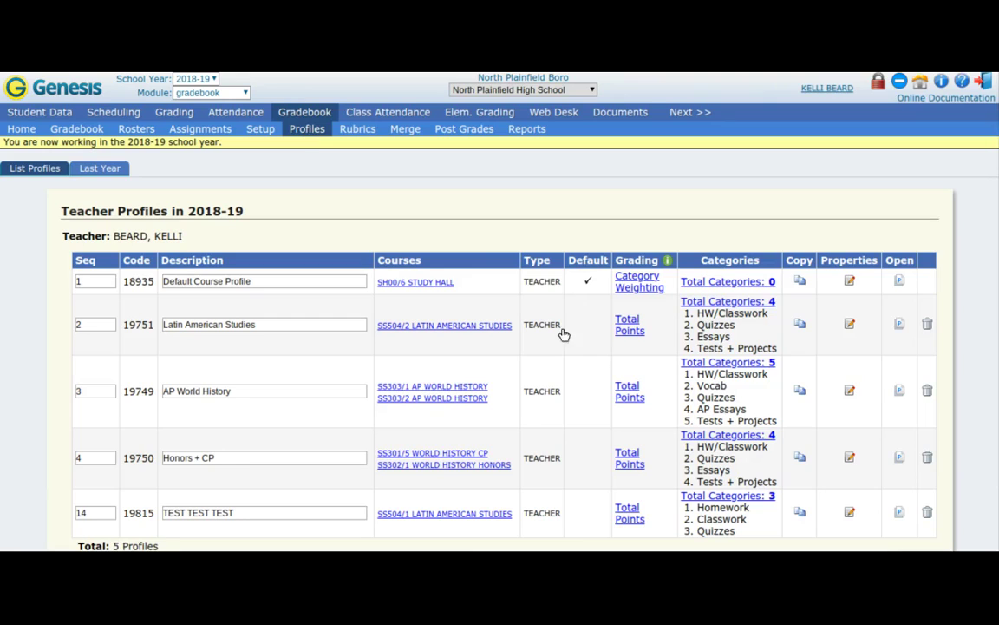
scroll(504, 227, down, 2)
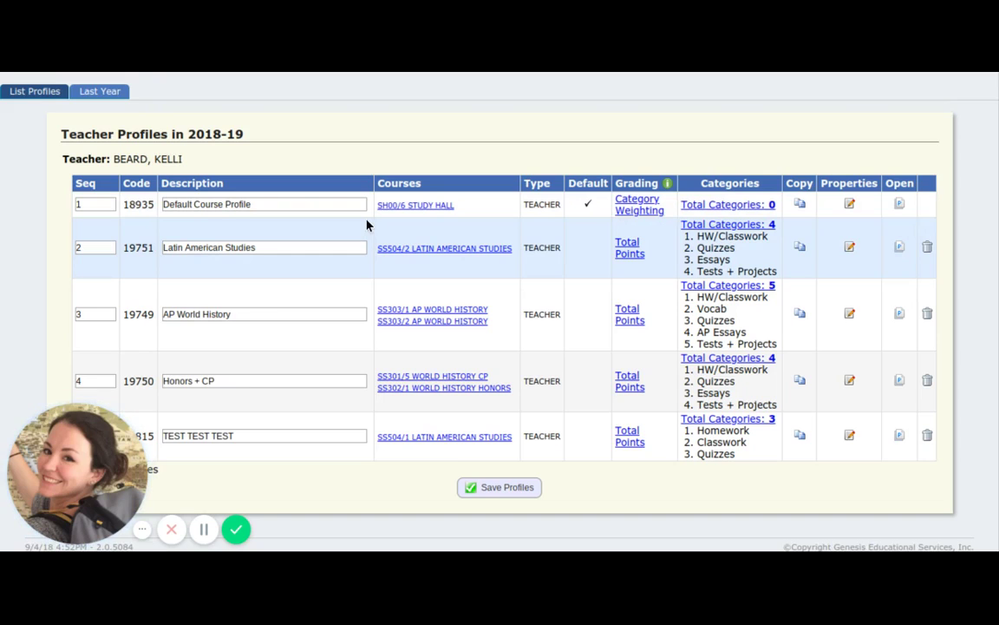
scroll(366, 225, up, 2)
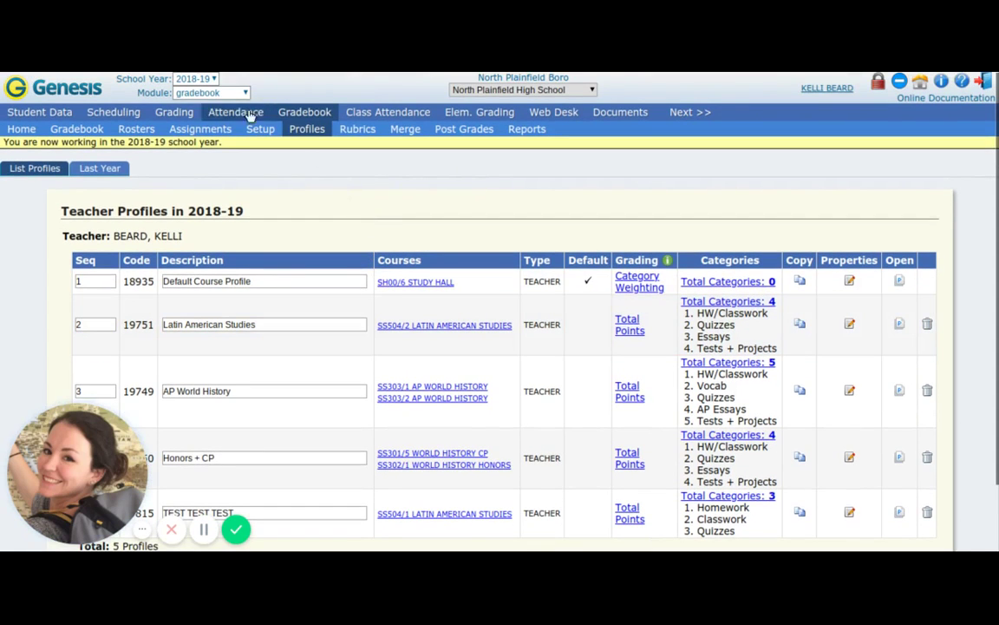
click(304, 114)
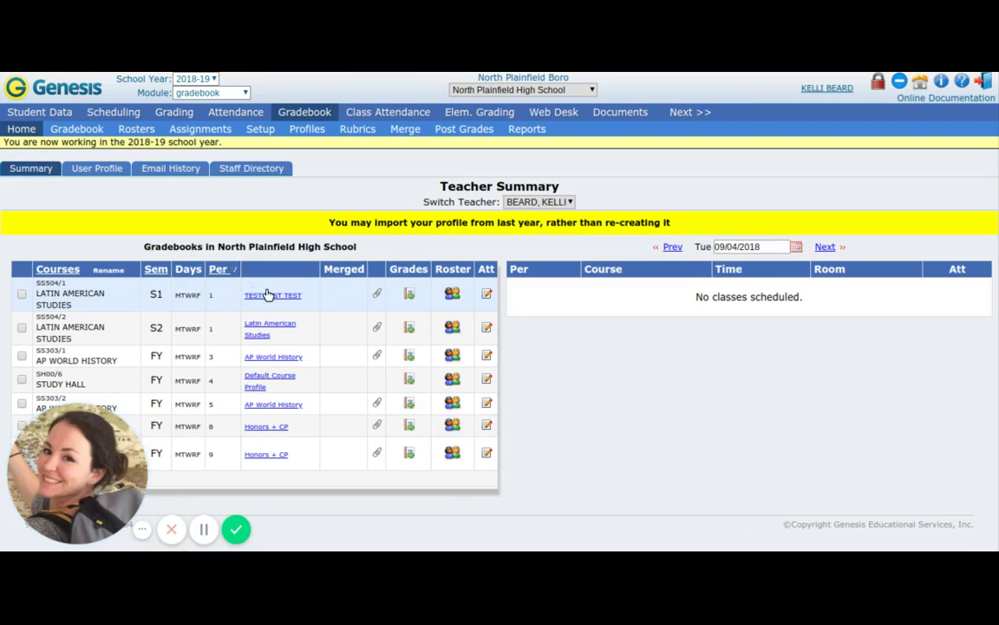
Open the first-semester Latin American Studies gradebook and start a new assignment via Quick Links.
click(410, 295)
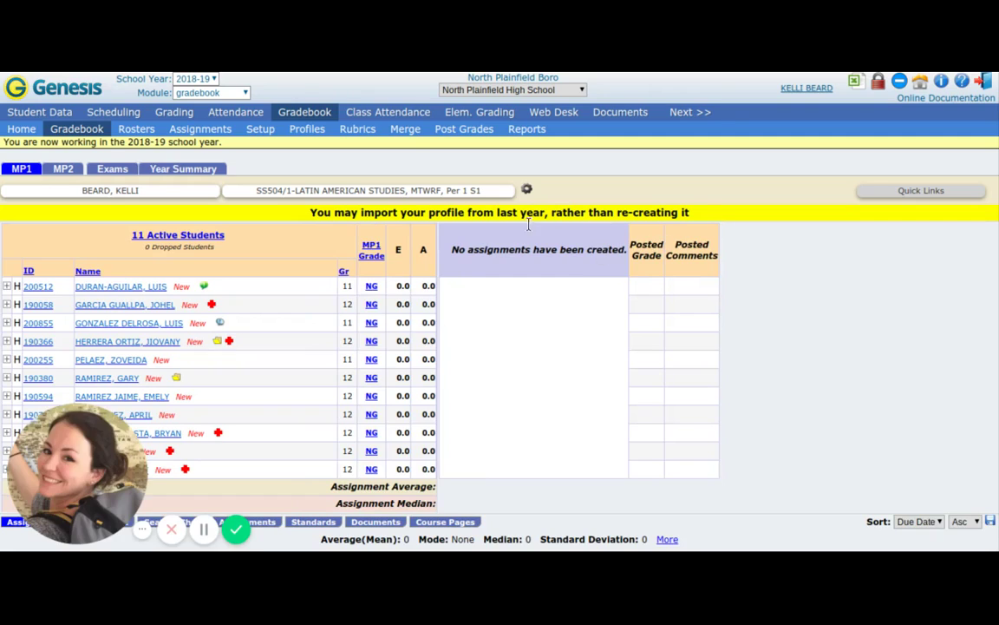
click(78, 130)
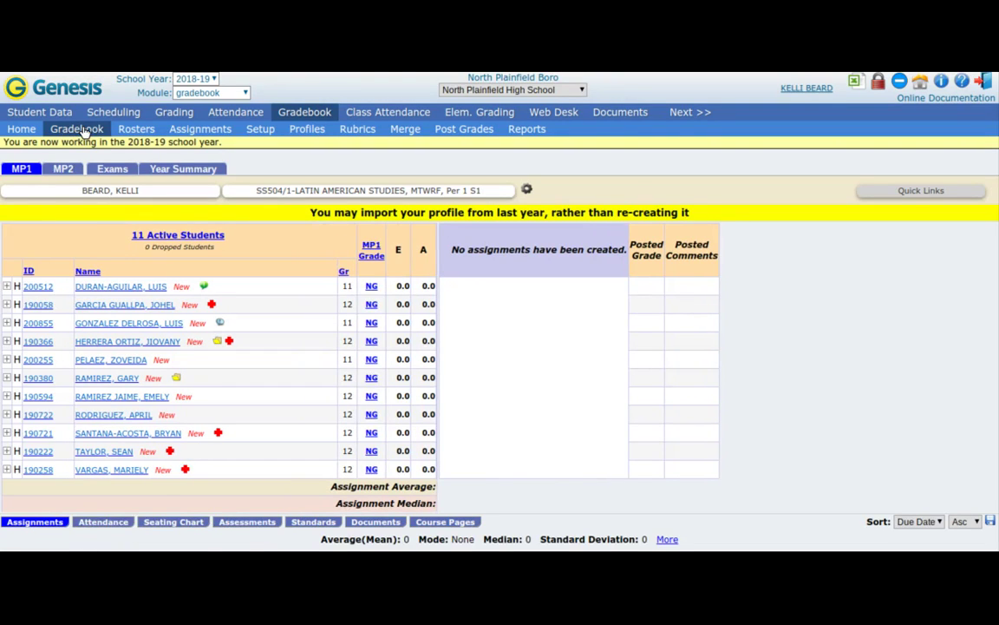
click(903, 190)
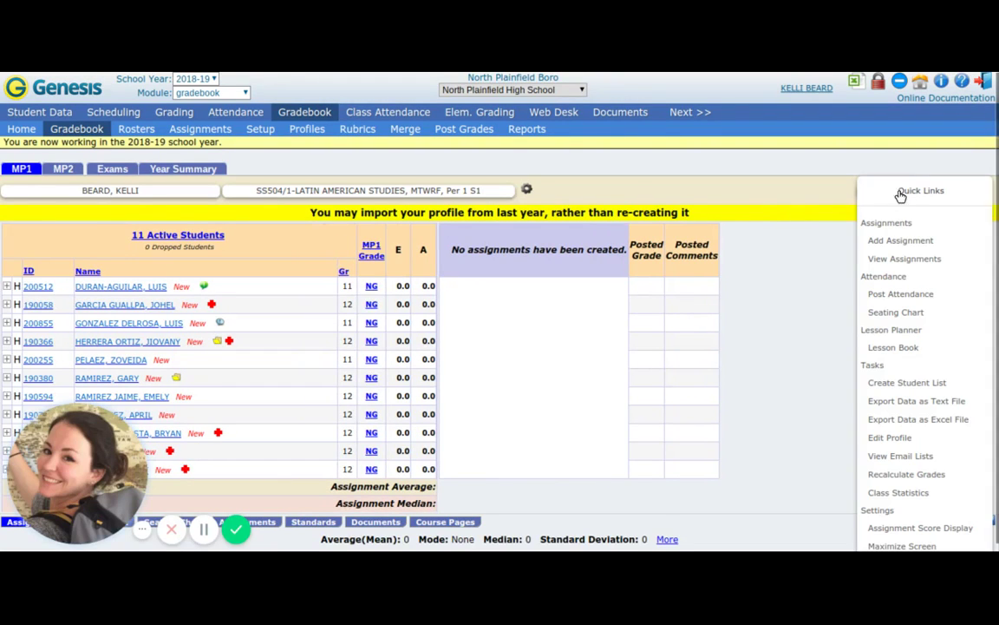
click(917, 247)
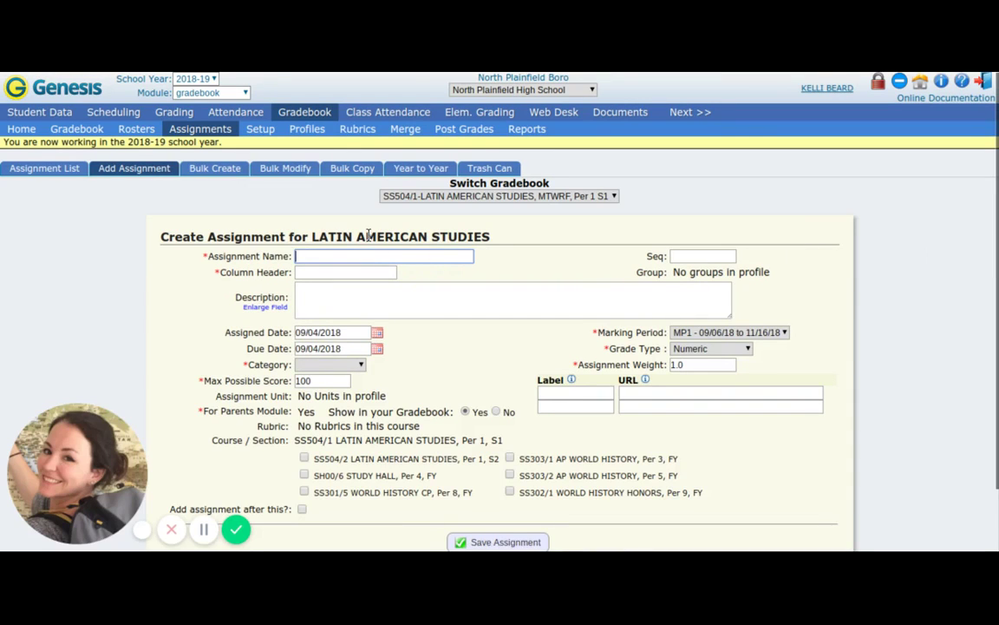
scroll(368, 231, down, 1)
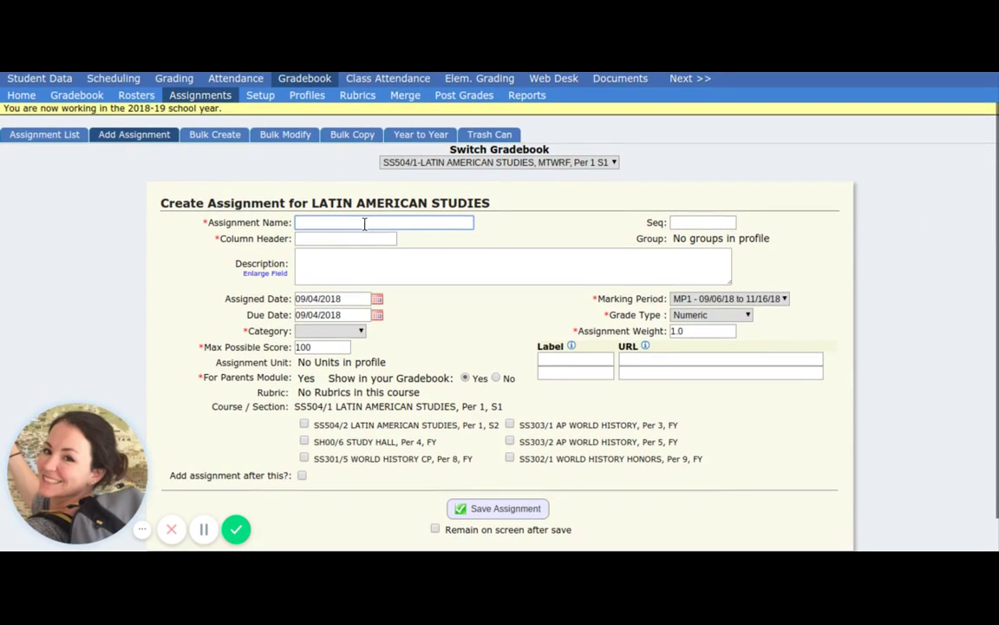
Enter Permission Slips as the assignment name, removing stray typed text.
click(365, 224)
text(Permission Slip)
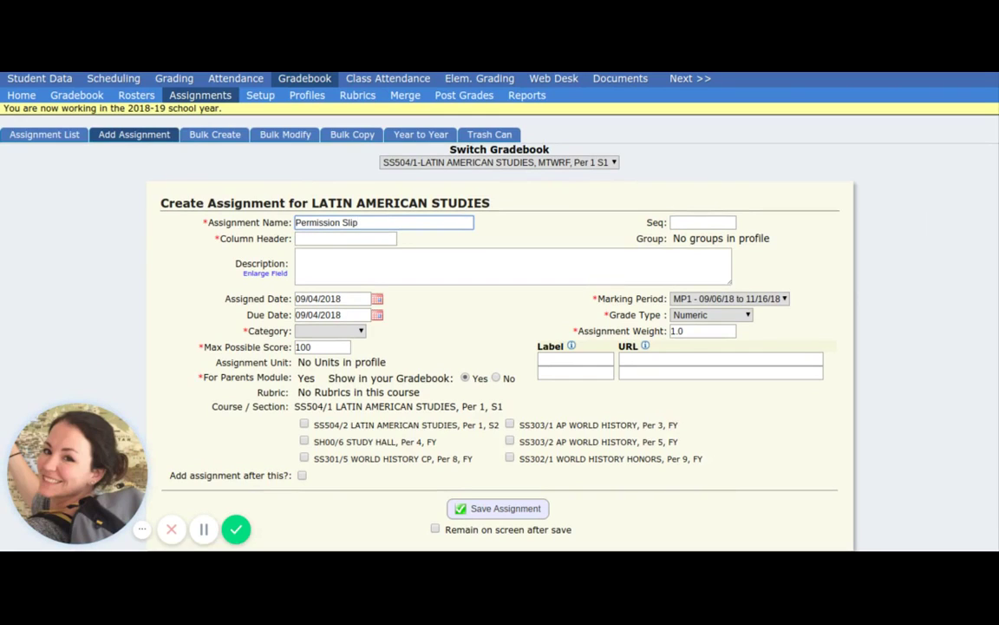
text(s)
key(Tab)
click(374, 249)
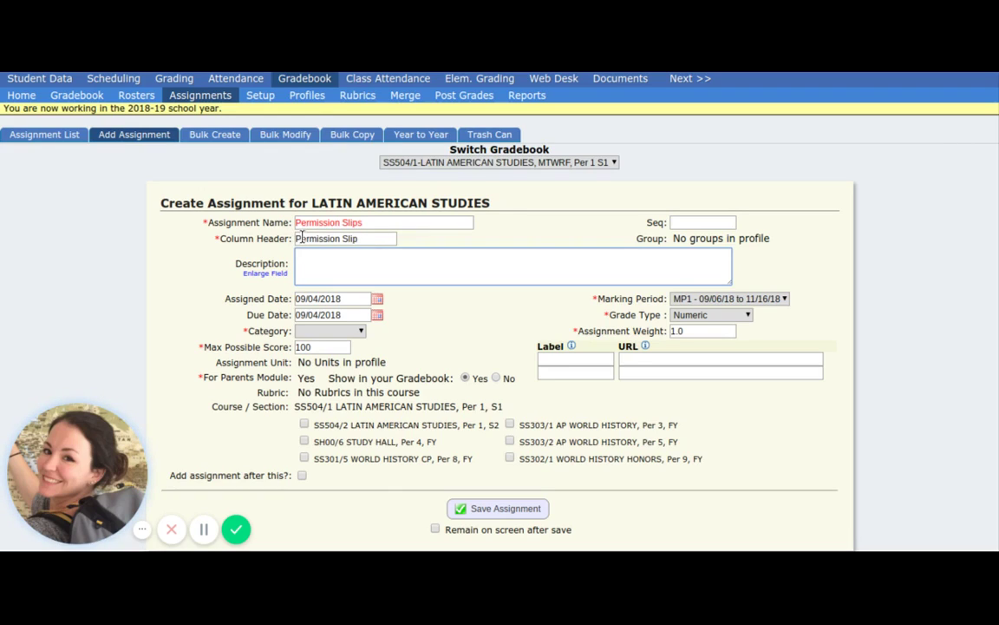
click(381, 222)
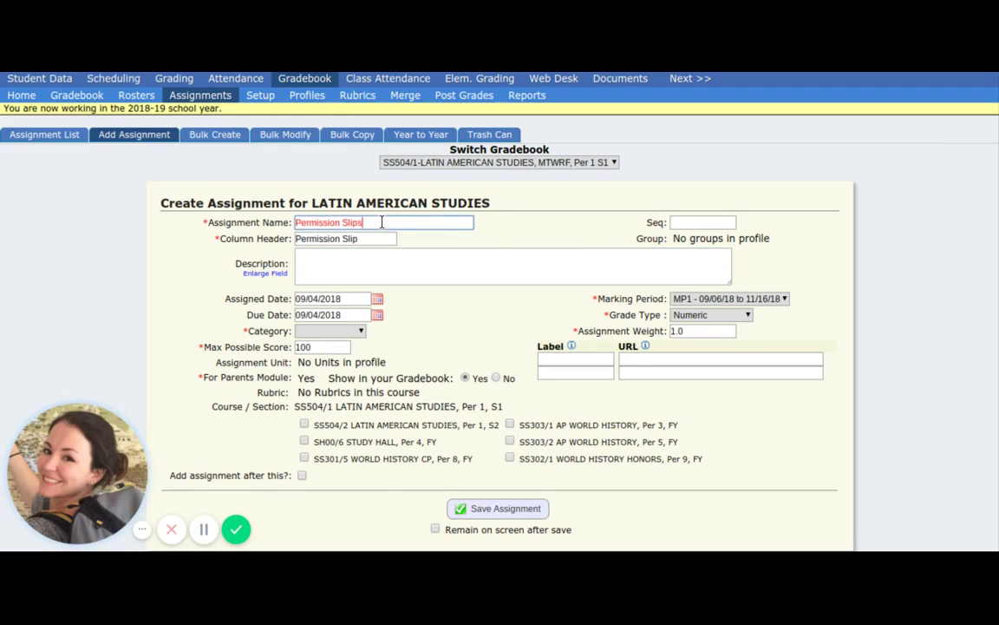
text(sdnlasdlkasmdlad)
click(380, 236)
double_click(444, 222)
key(BackSpace)
Shorten the column header to Permiss. Slip and fill in a description.
click(341, 237)
key(BackSpace)
key(BackSpace)
key(BackSpace)
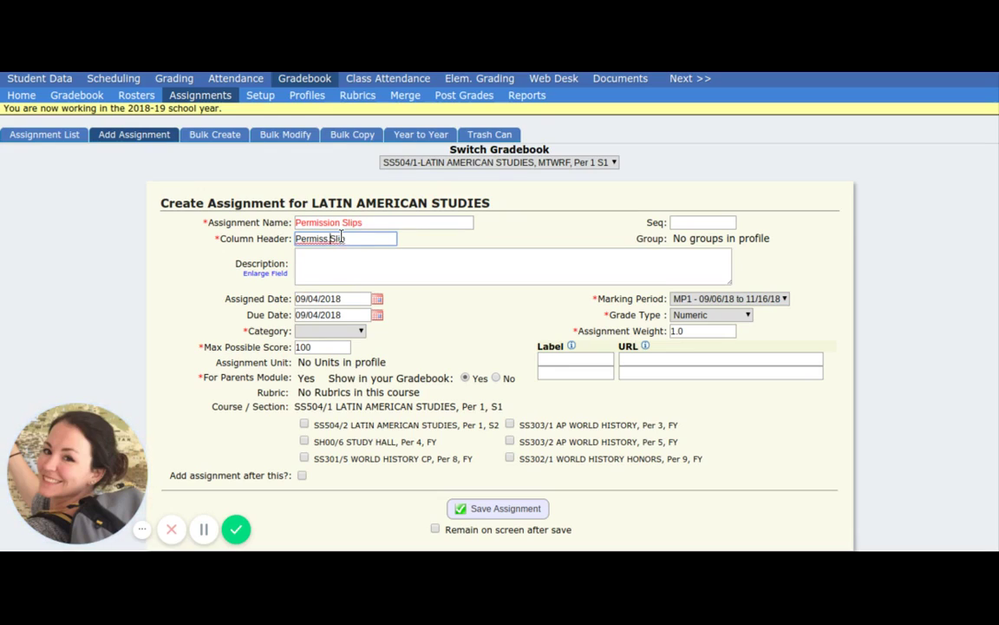
text(.)
click(232, 219)
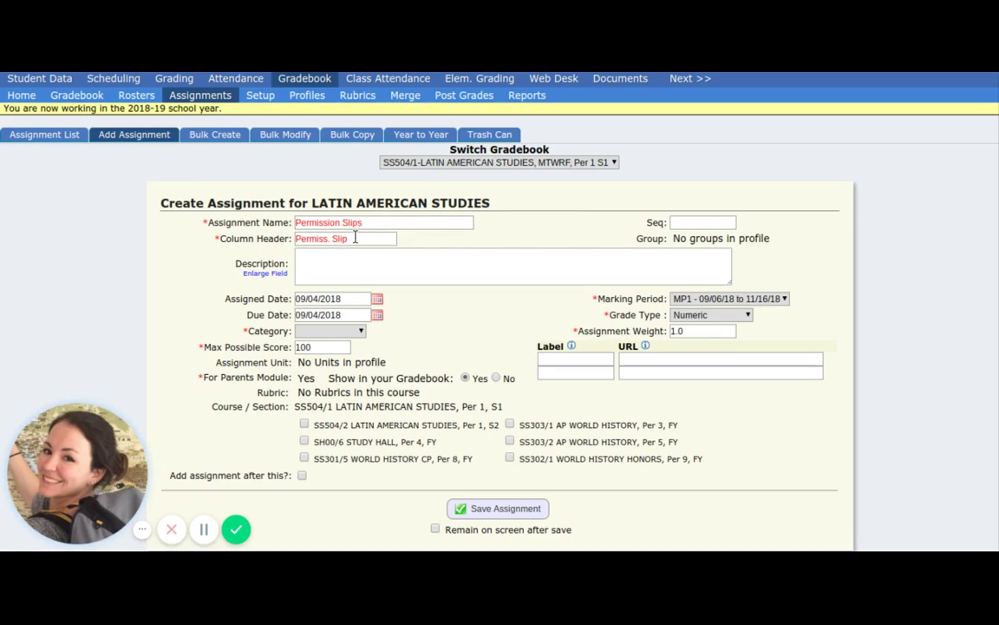
click(366, 273)
text(sjdlalskdas)
click(383, 291)
click(384, 260)
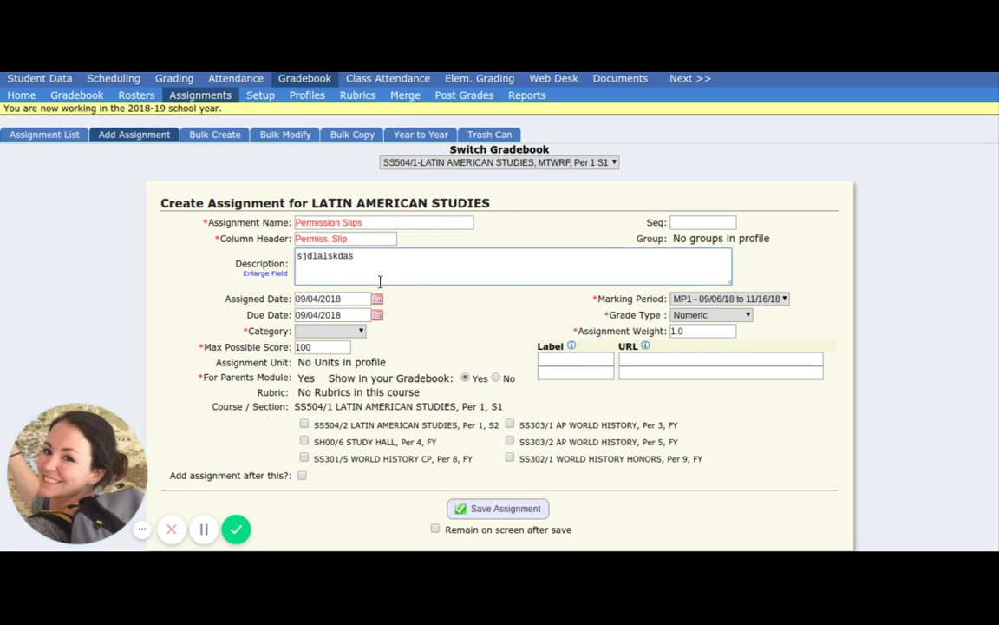
click(377, 298)
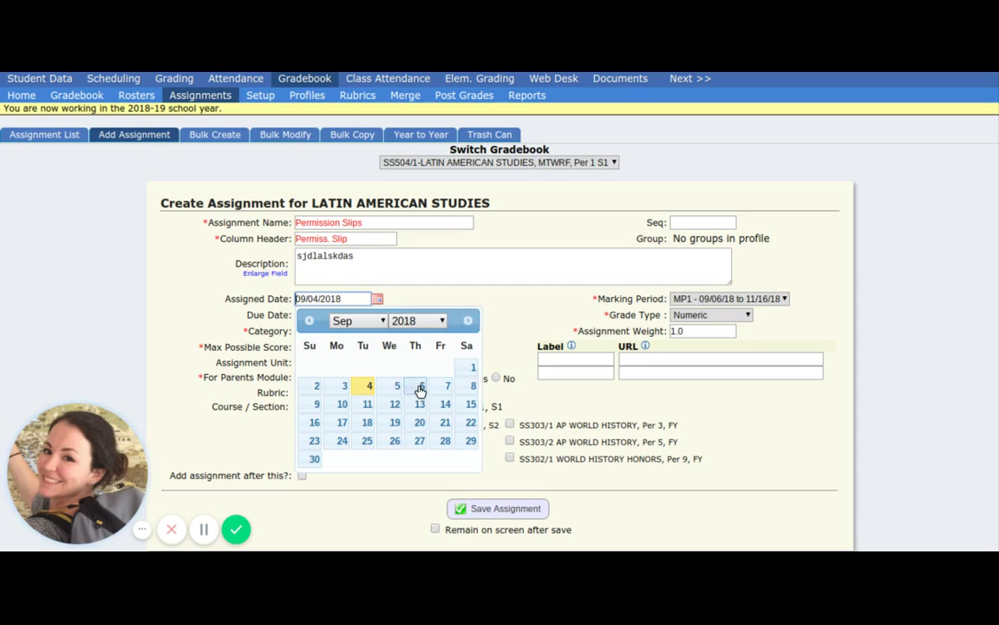
Set assigned date 09/06/2018, due date 09/07/2018 and category Homework.
click(420, 387)
click(377, 316)
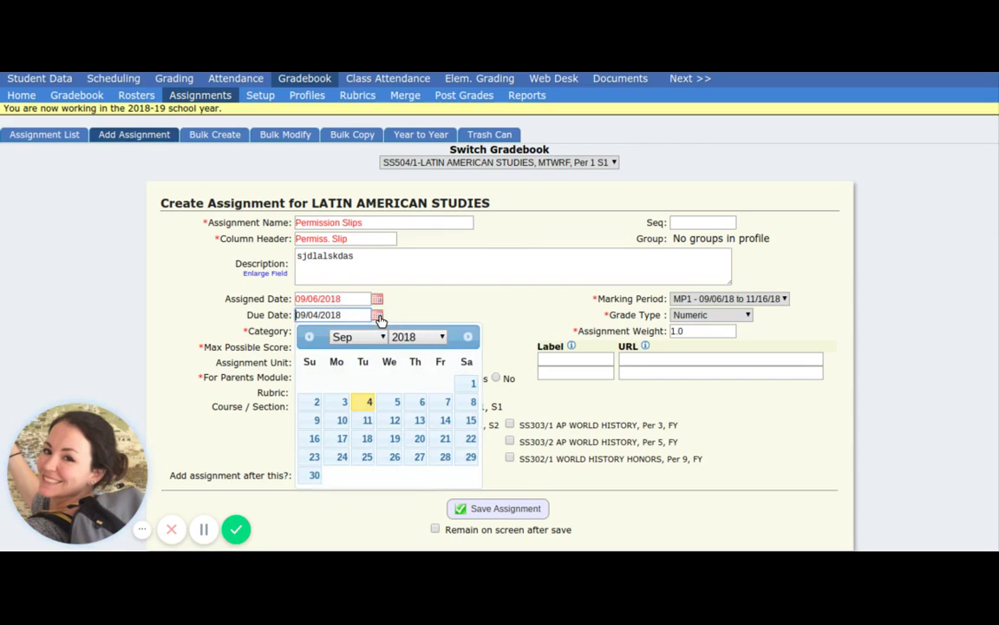
click(448, 404)
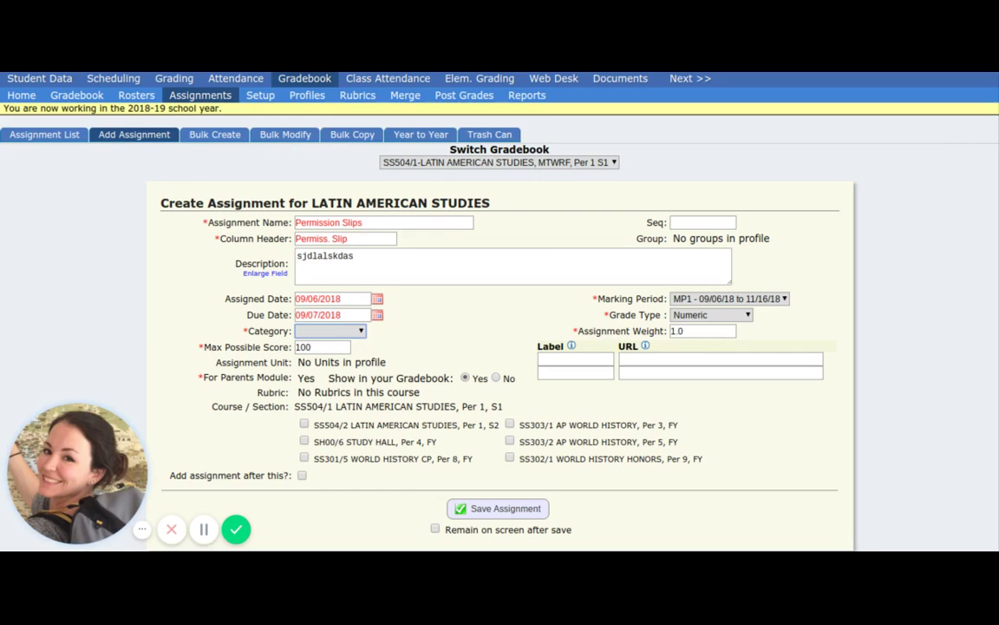
click(361, 330)
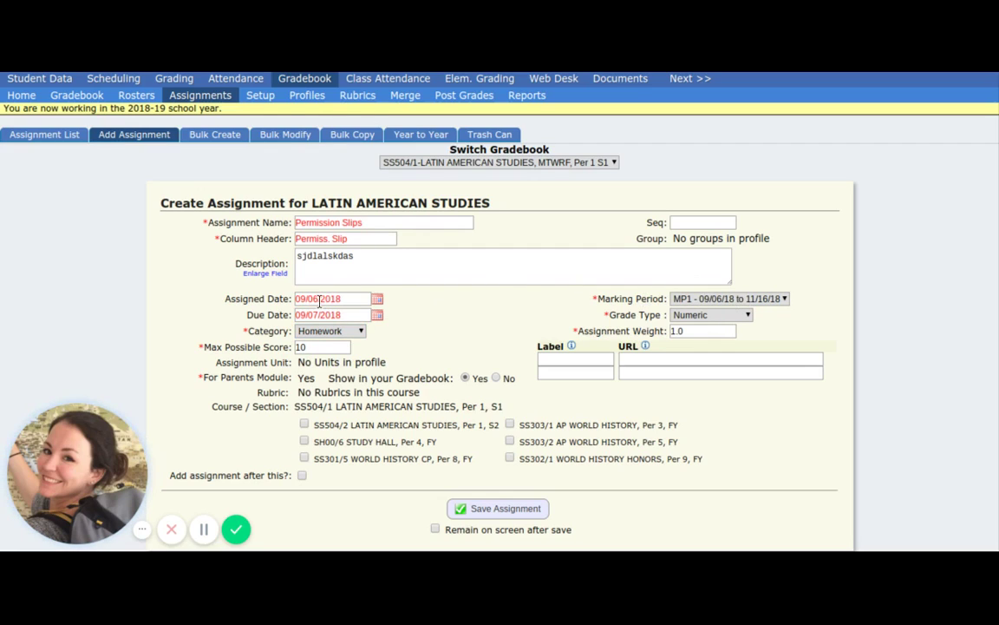
click(706, 302)
click(694, 330)
Also add the assignment to the other Latin American Studies section and AP World History period 3.
scroll(451, 322, down, 1)
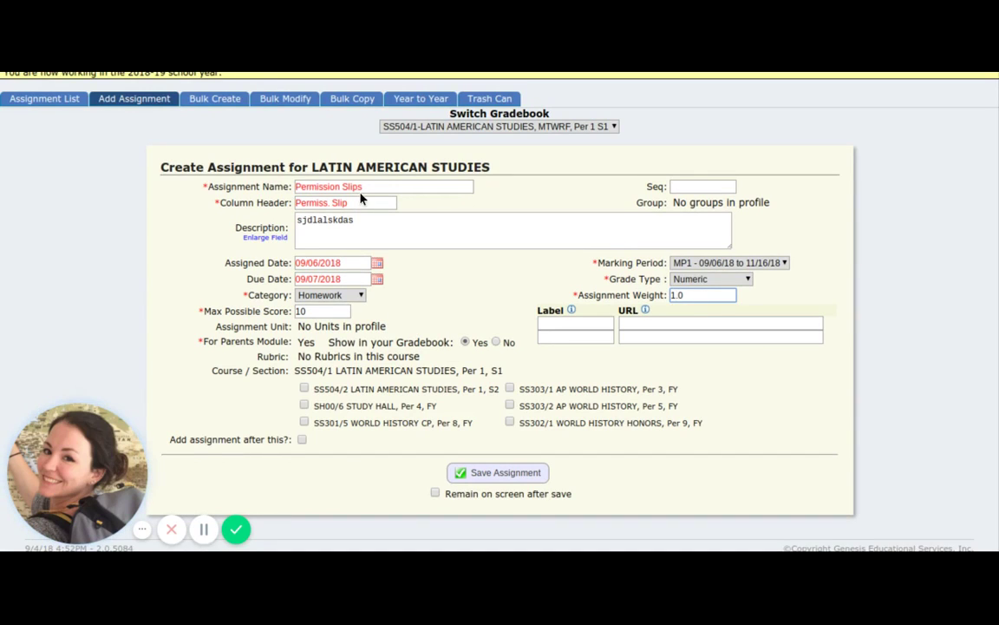
click(373, 392)
click(587, 391)
click(619, 410)
click(606, 407)
Save the Permission Slips assignment and open its Grade Permission Slips page.
click(481, 483)
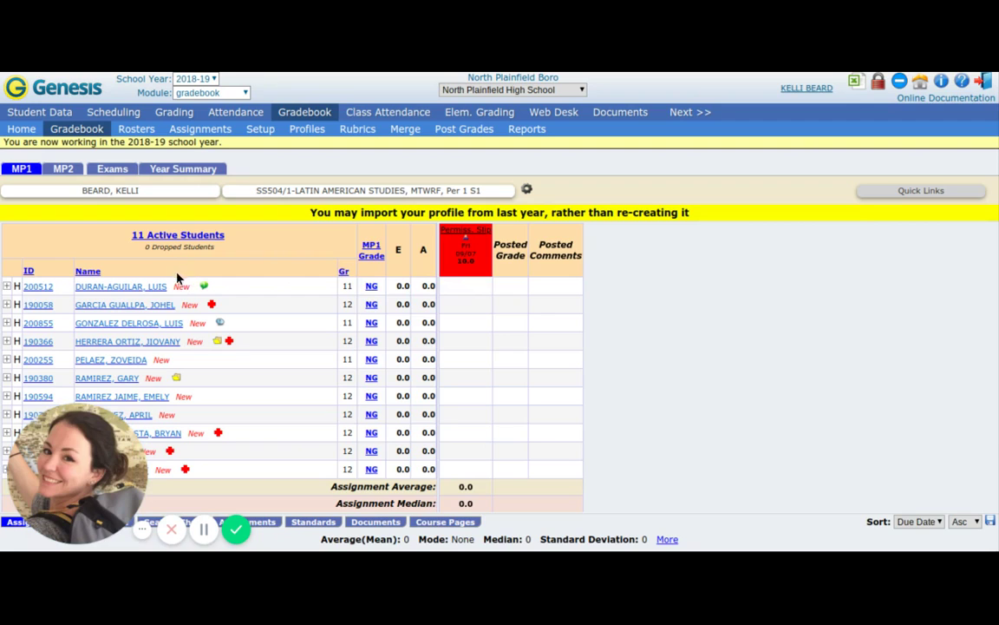
click(464, 291)
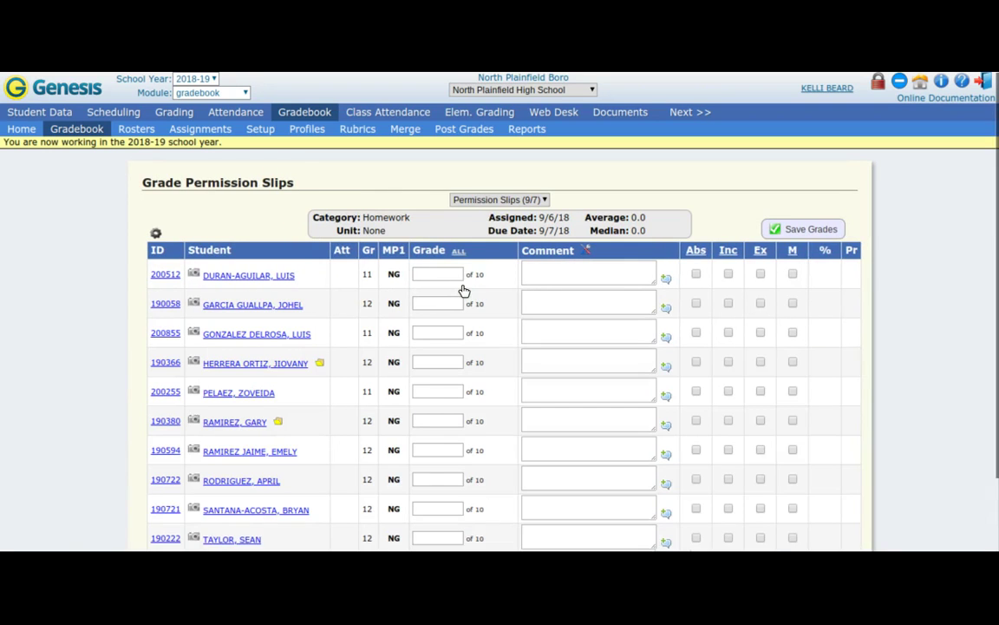
Enter grades 10, 10, 10 and 0, commenting 'Forgot assignment' on the zero.
click(433, 274)
scroll(431, 273, down, 2)
scroll(431, 274, down, 2)
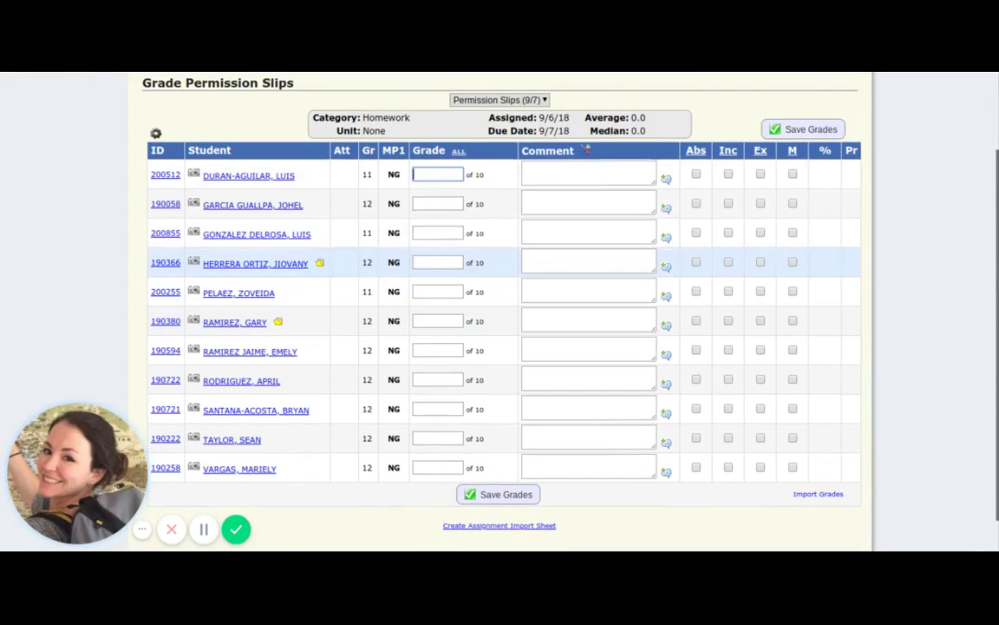
text(10)
key(Return)
text(10)
key(Return)
text(10)
key(Return)
text(0)
key(Return)
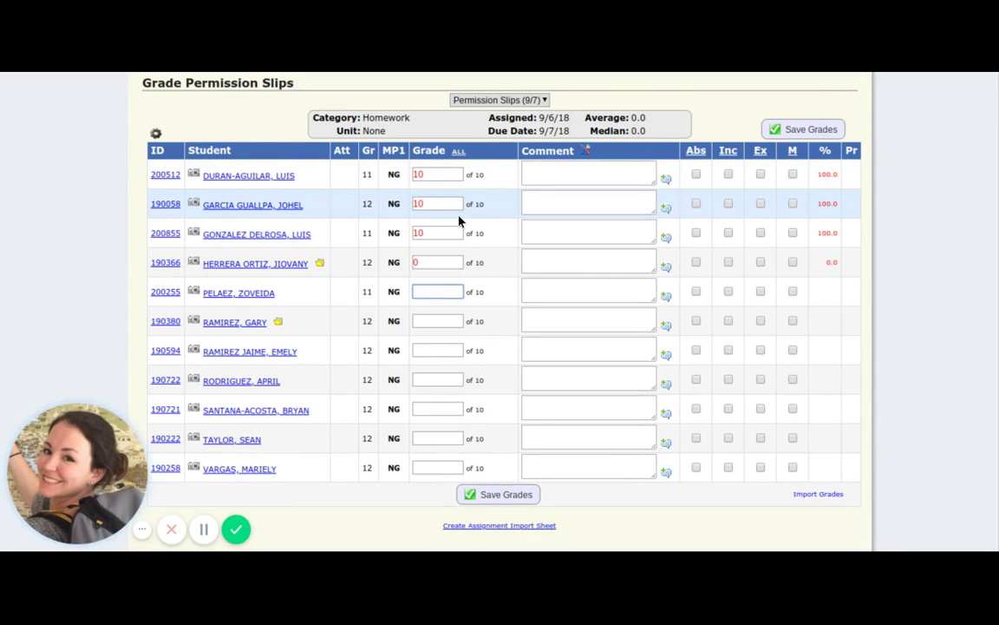
click(569, 261)
text(Forgot assignment)
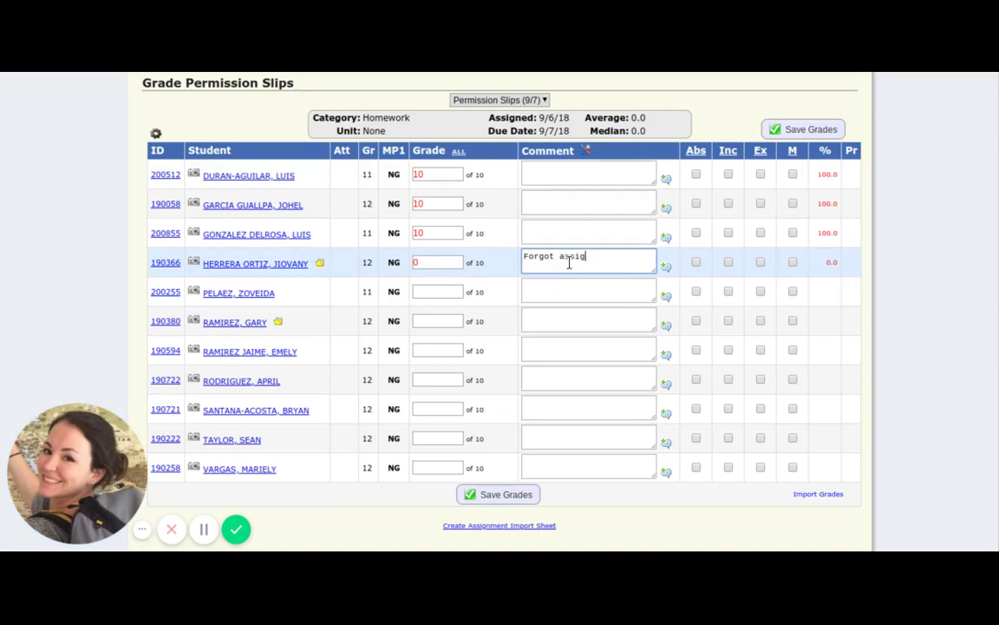
click(571, 230)
Flag the fifth student missing, sixth incomplete, seventh absent, and save the grades.
click(618, 264)
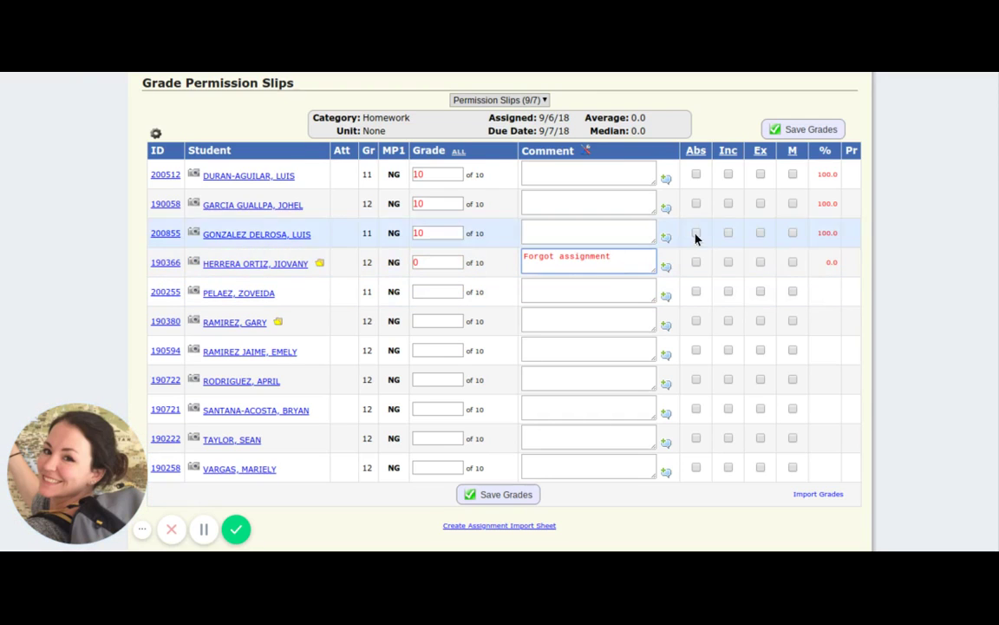
click(695, 291)
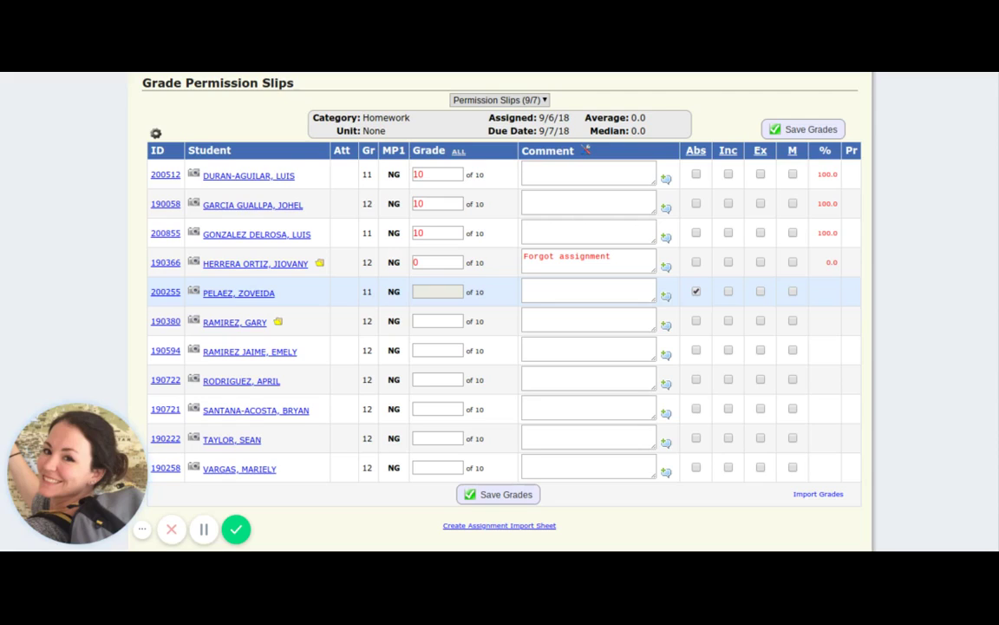
click(696, 292)
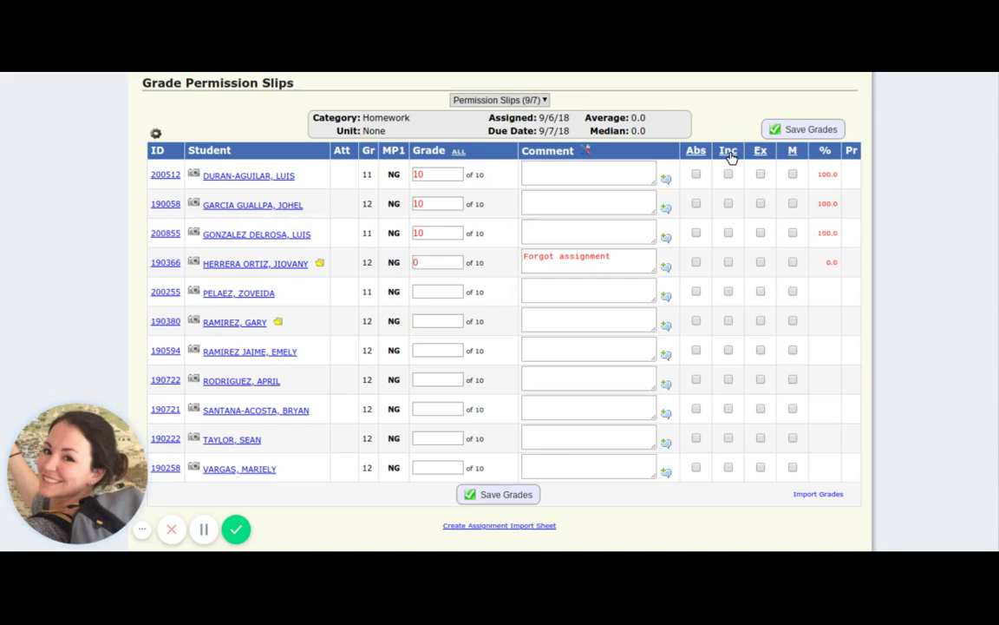
click(729, 292)
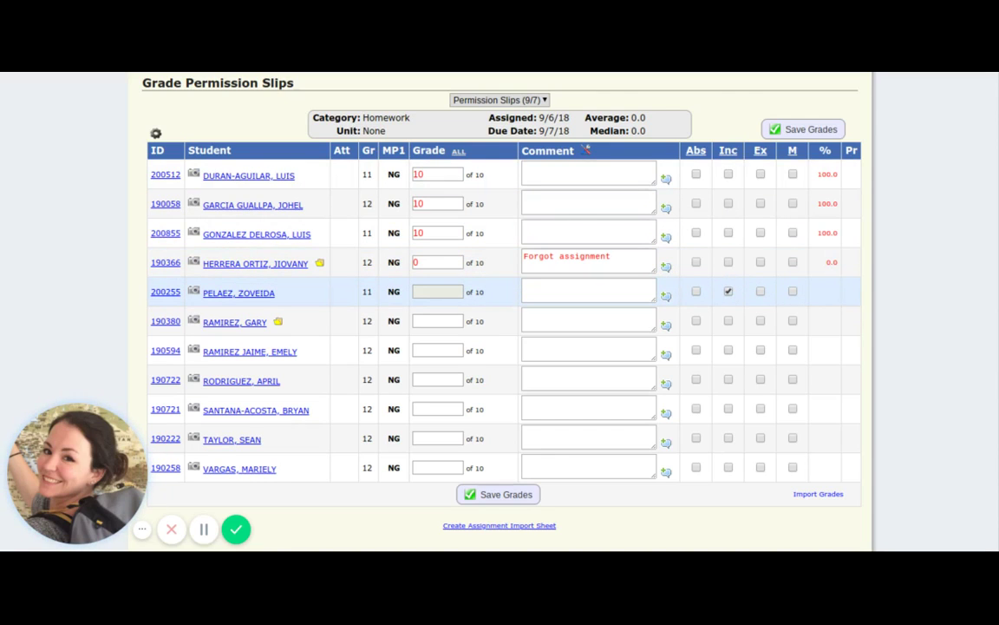
click(728, 292)
click(761, 293)
click(760, 291)
click(792, 292)
click(729, 321)
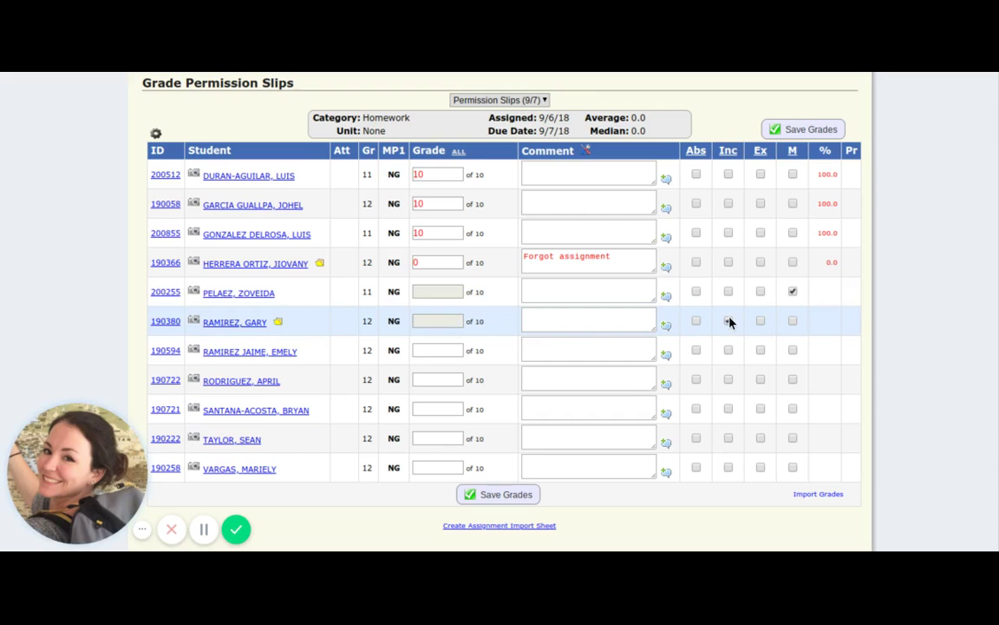
click(792, 292)
click(792, 292)
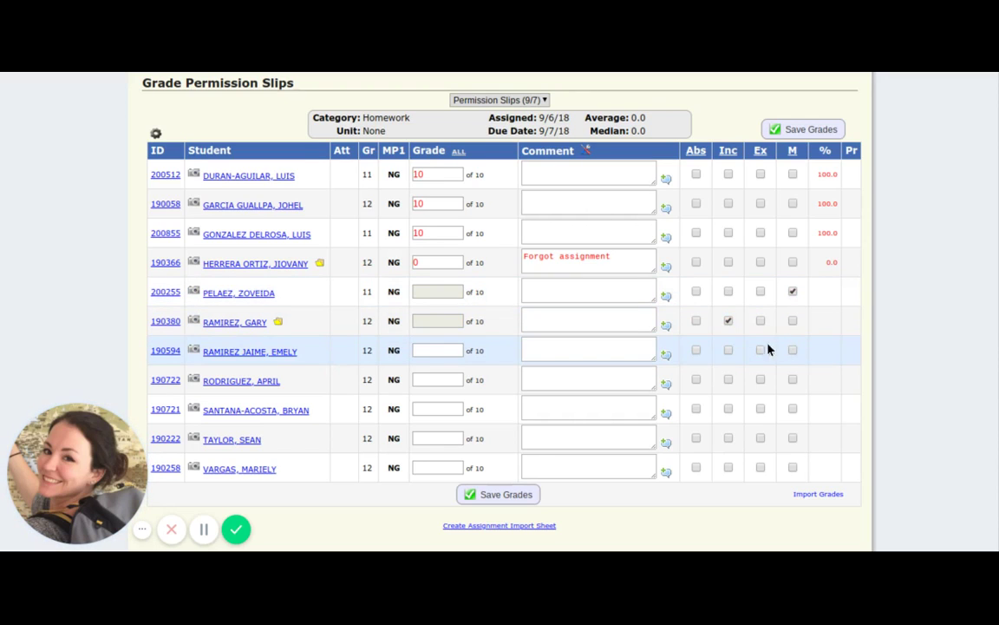
click(696, 350)
click(506, 494)
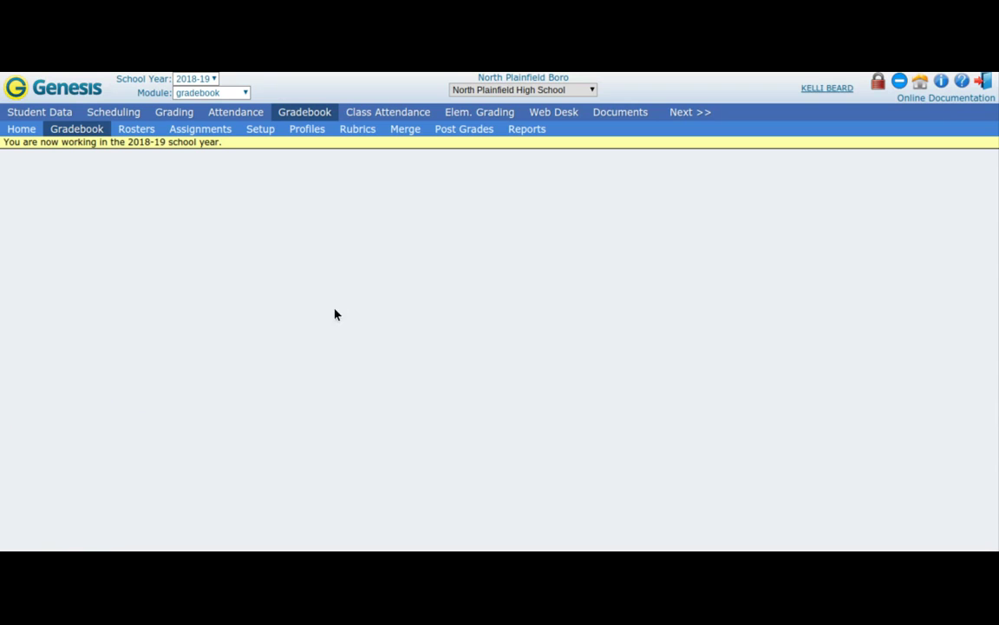
scroll(600, 348, down, 2)
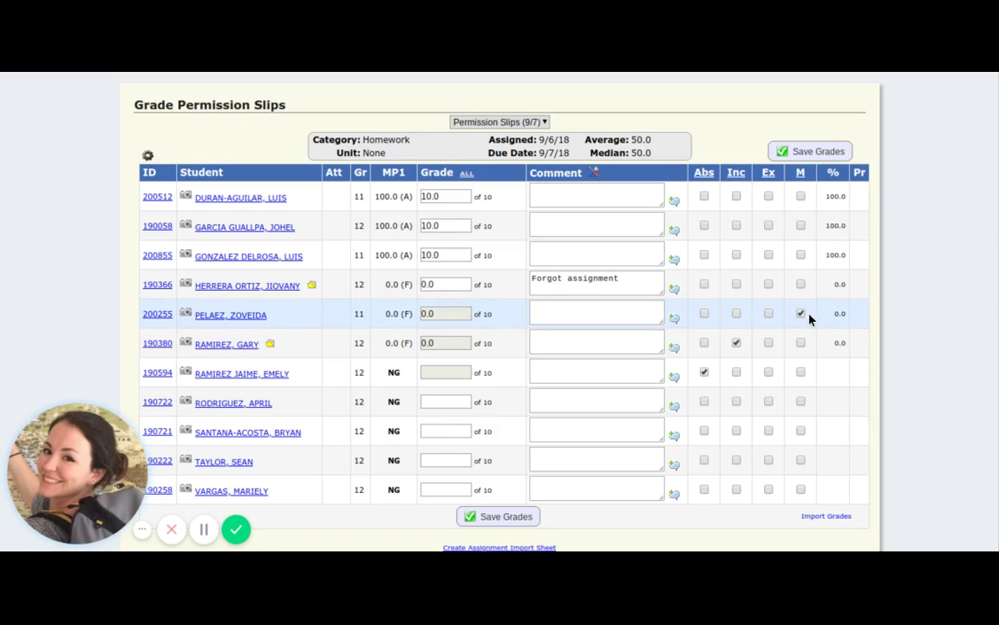
click(450, 285)
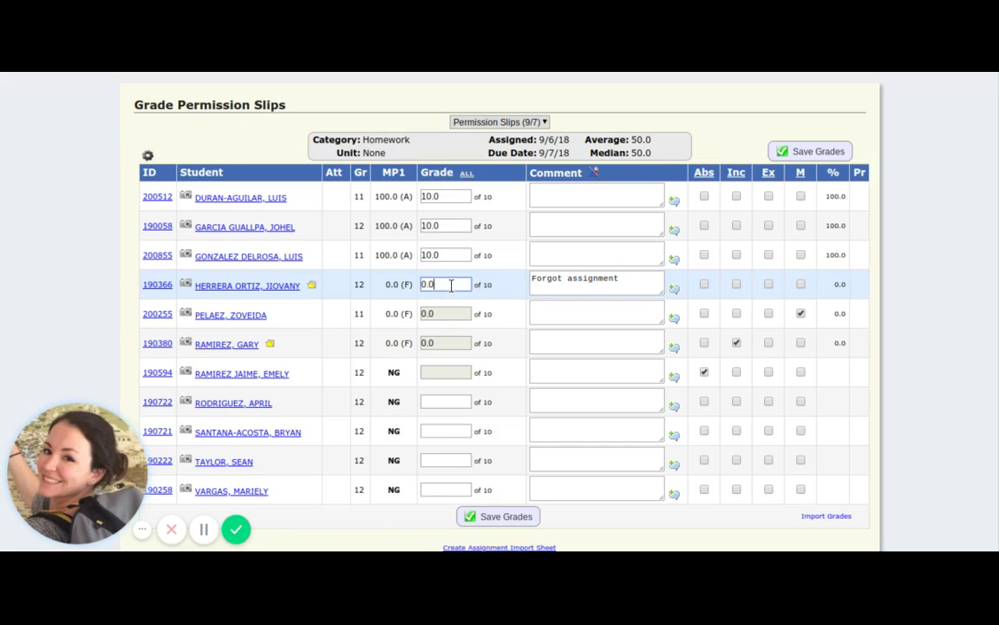